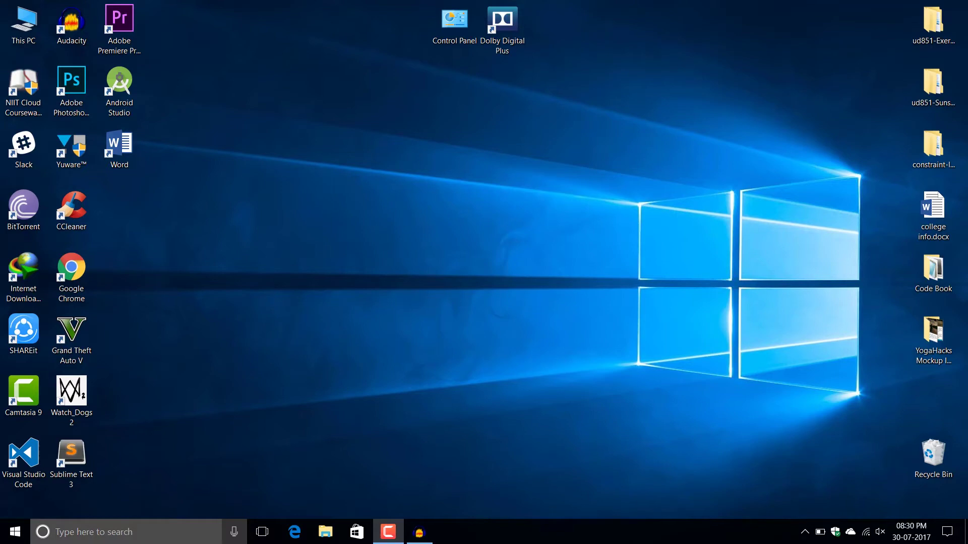
# Examine the live tiles in the Start menu, including Mail, Photos, News, Weather and Store
pyautogui.click(15, 532)
pyautogui.scroll(-5, 331, 363)
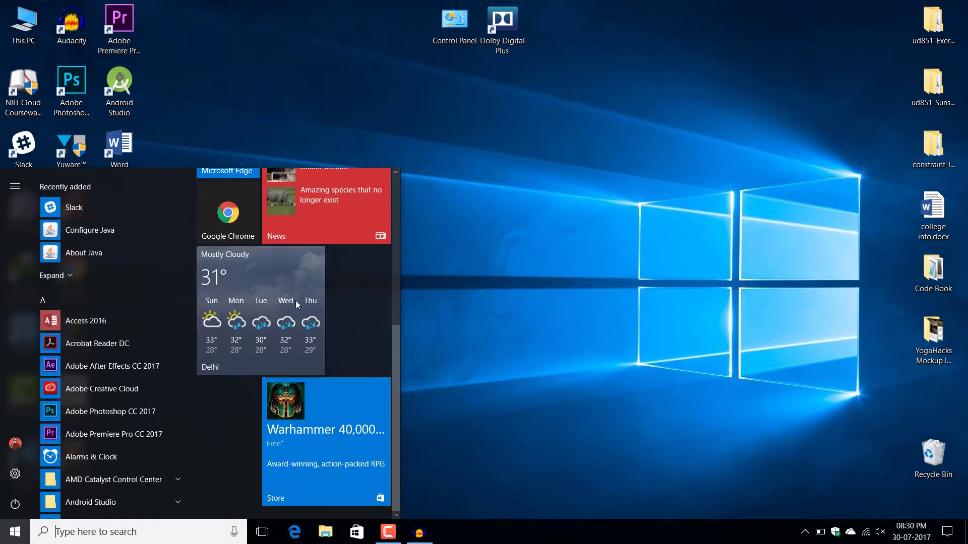
pyautogui.scroll(5, 323, 454)
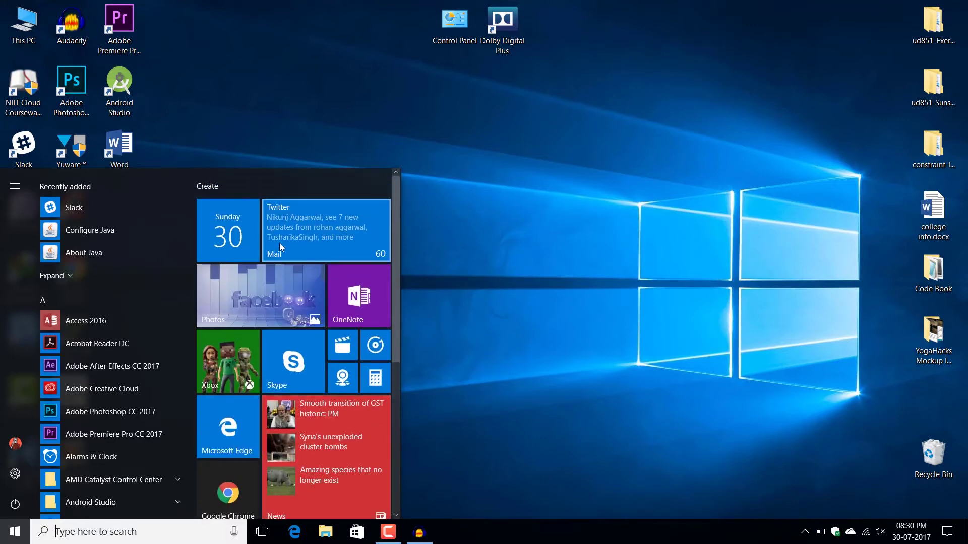
pyautogui.scroll(-5, 328, 425)
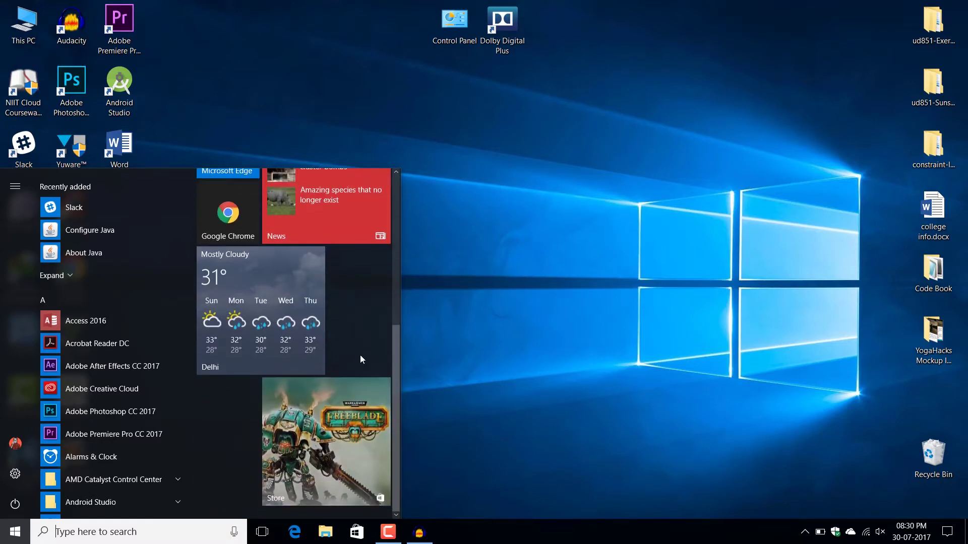
pyautogui.scroll(5, 348, 428)
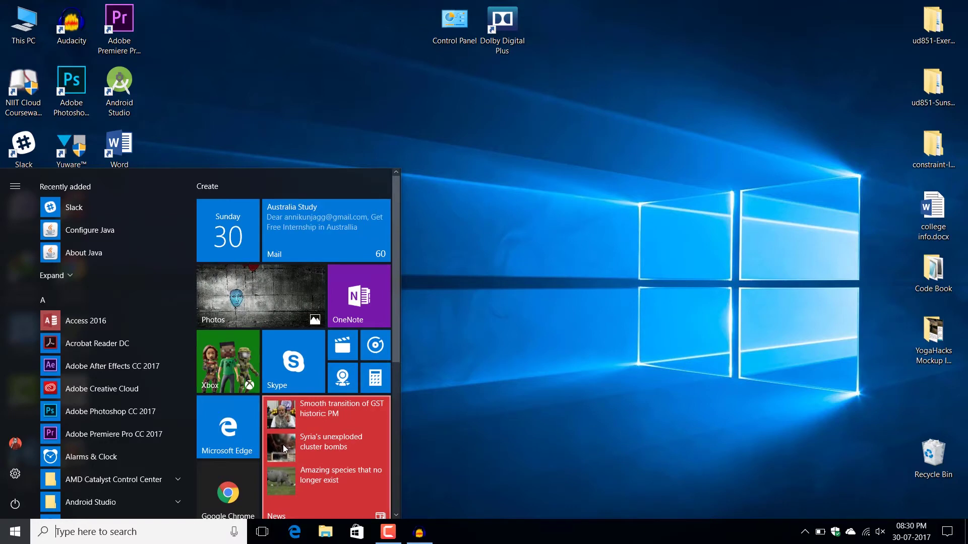
pyautogui.scroll(-5, 283, 444)
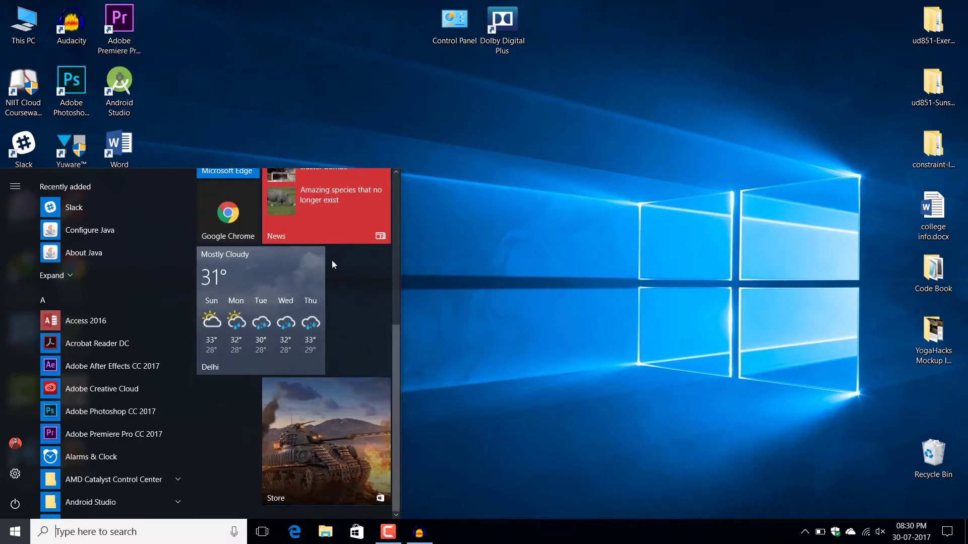
pyautogui.scroll(2, 326, 377)
pyautogui.scroll(3, 325, 377)
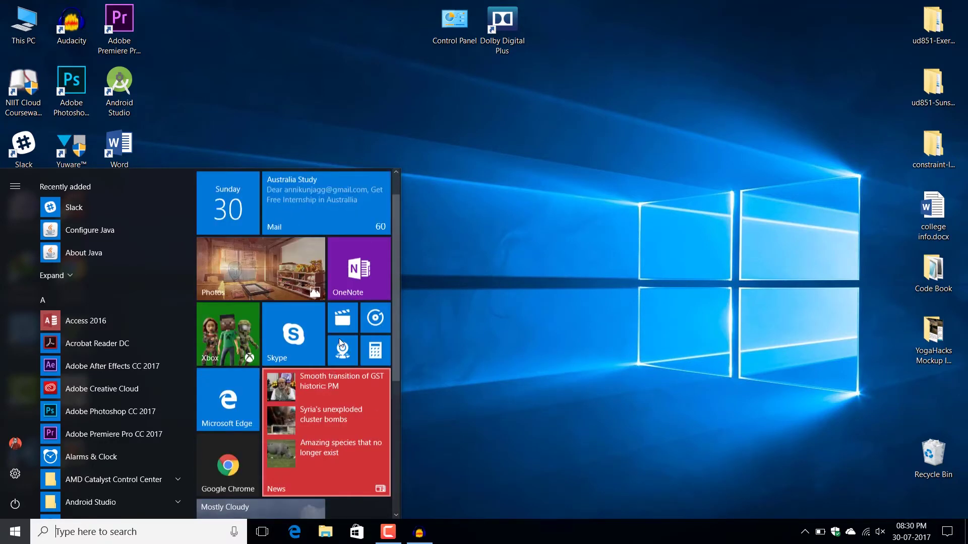
pyautogui.scroll(-5, 277, 404)
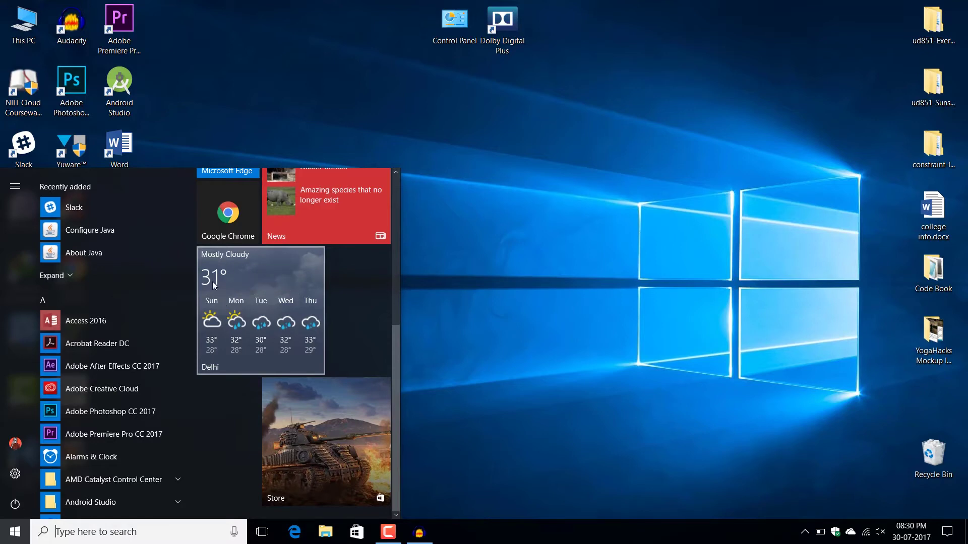
# Open the Weather app from its live tile and unpin the Delhi forecast tile from Start
pyautogui.click(272, 303)
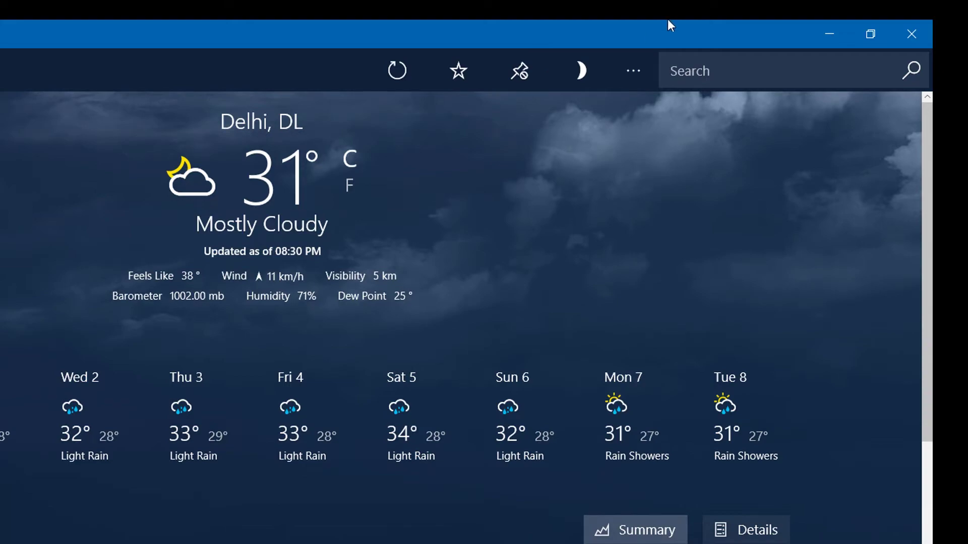
pyautogui.click(523, 69)
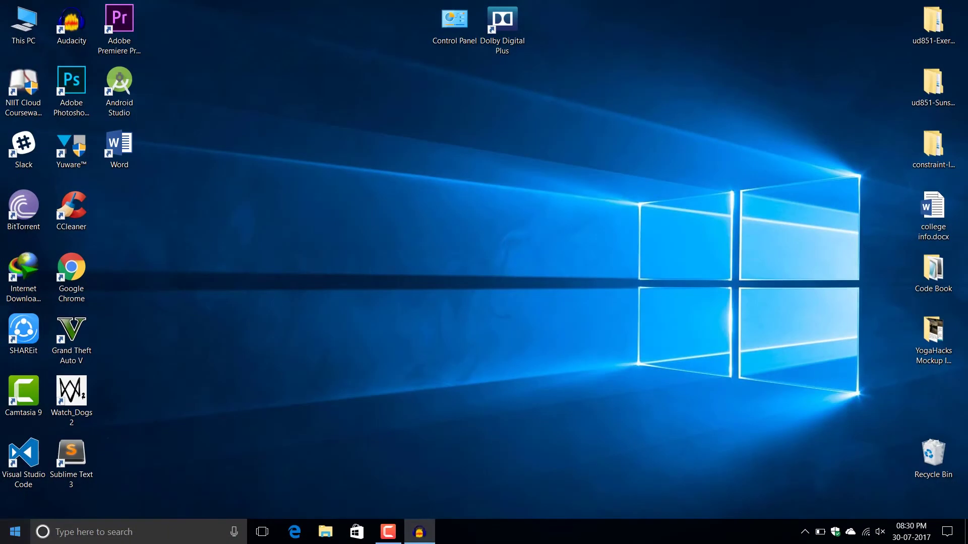
# Pin Weather to Start from the app list, open the app from the new tile, and close it
pyautogui.press('super')
pyautogui.scroll(-3, 331, 417)
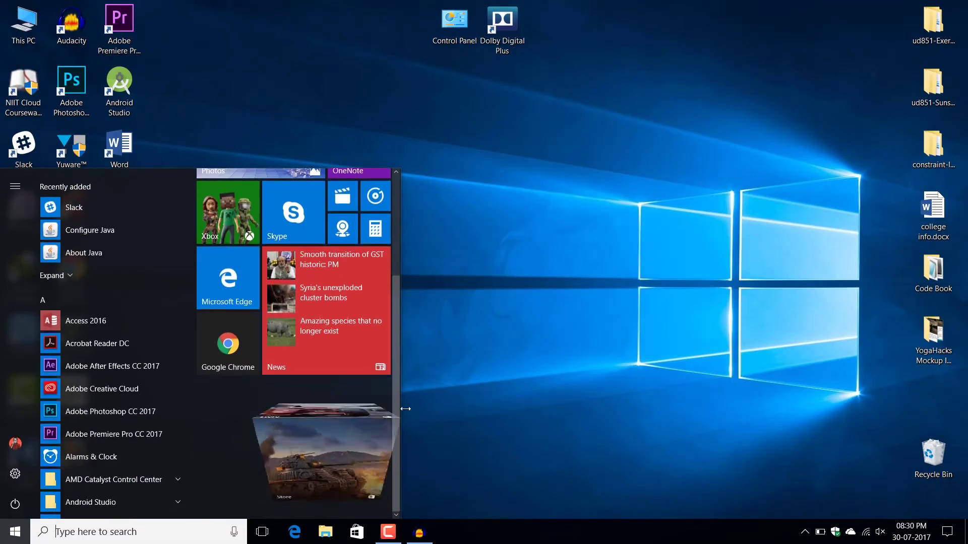
pyautogui.scroll(-10, 103, 398)
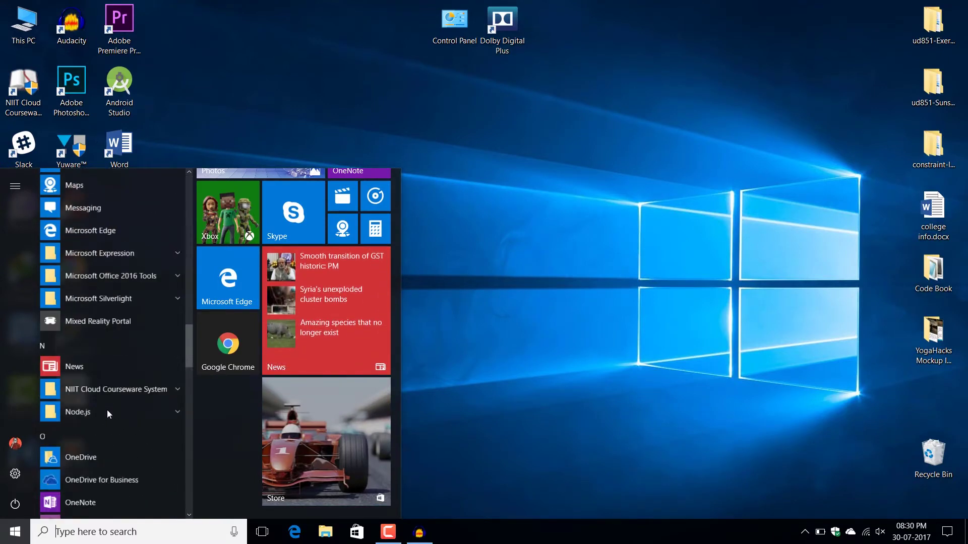
pyautogui.scroll(-15, 107, 410)
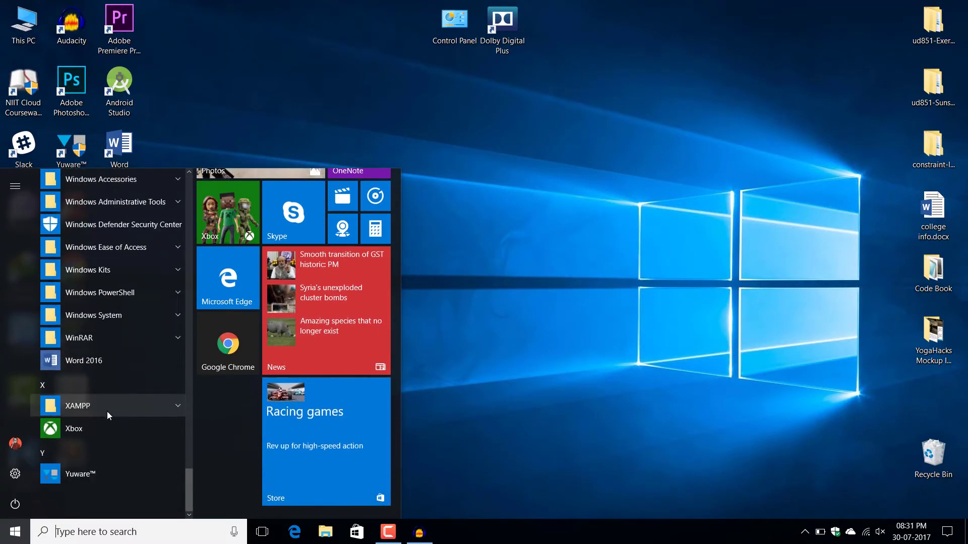
pyautogui.scroll(4, 106, 411)
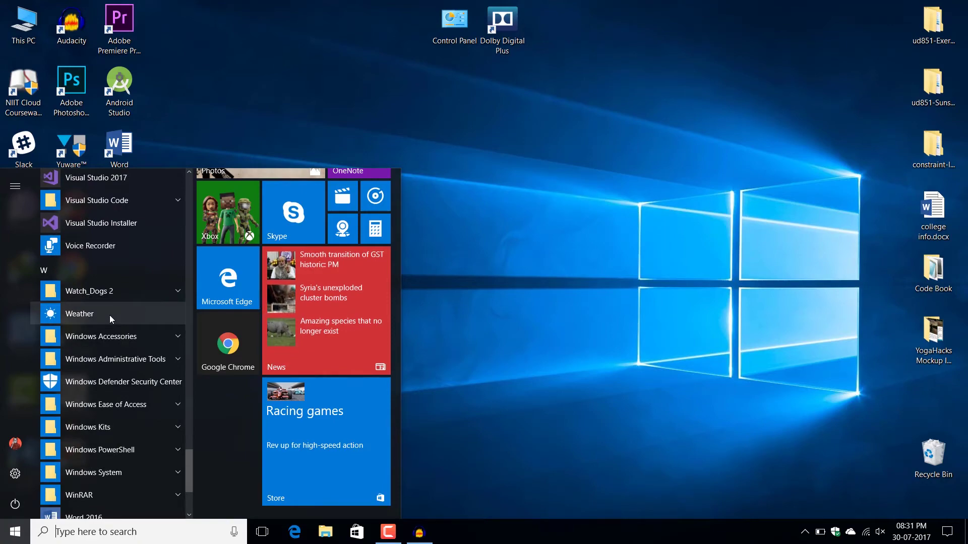
pyautogui.rightClick(110, 316)
pyautogui.click(136, 329)
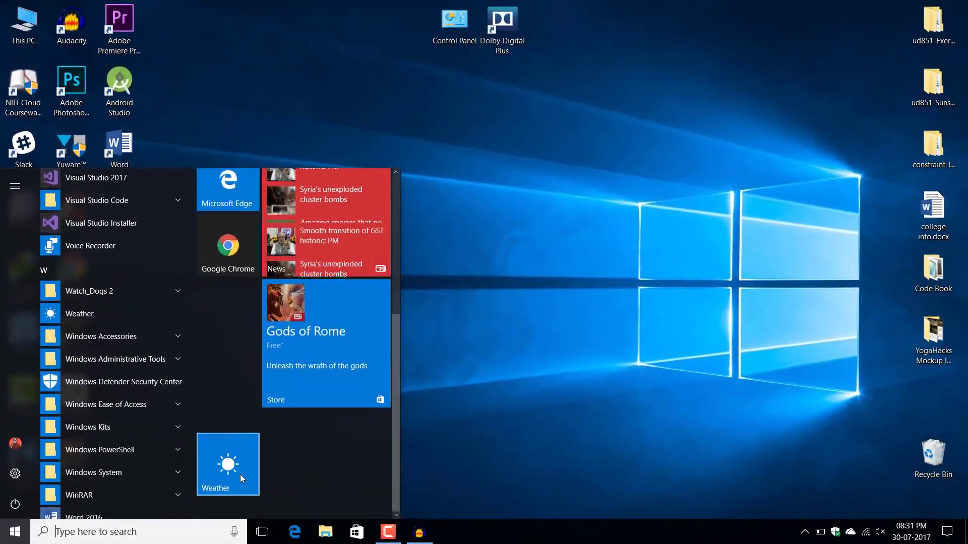
pyautogui.click(240, 474)
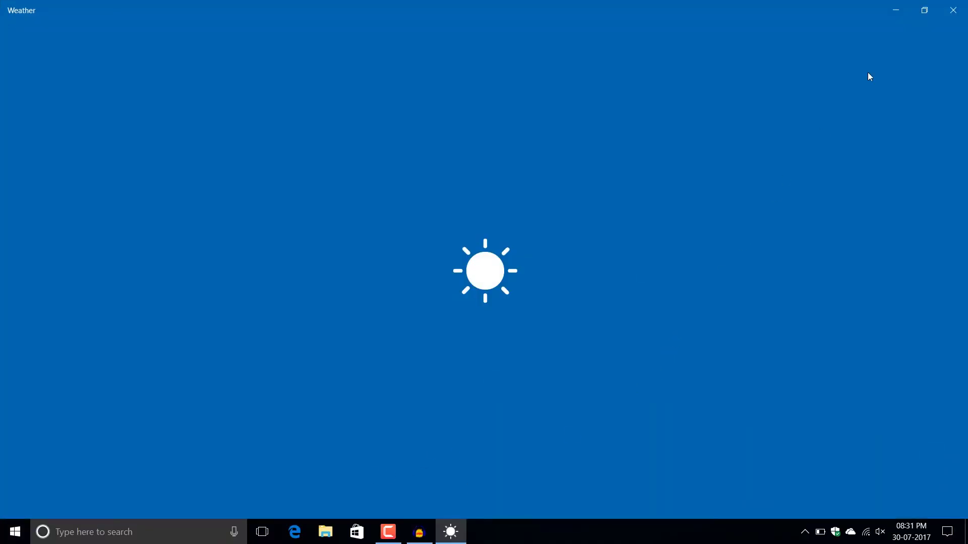
pyautogui.click(953, 10)
# Unpin the plain Weather tile from Start
pyautogui.press('super')
pyautogui.scroll(-2, 247, 446)
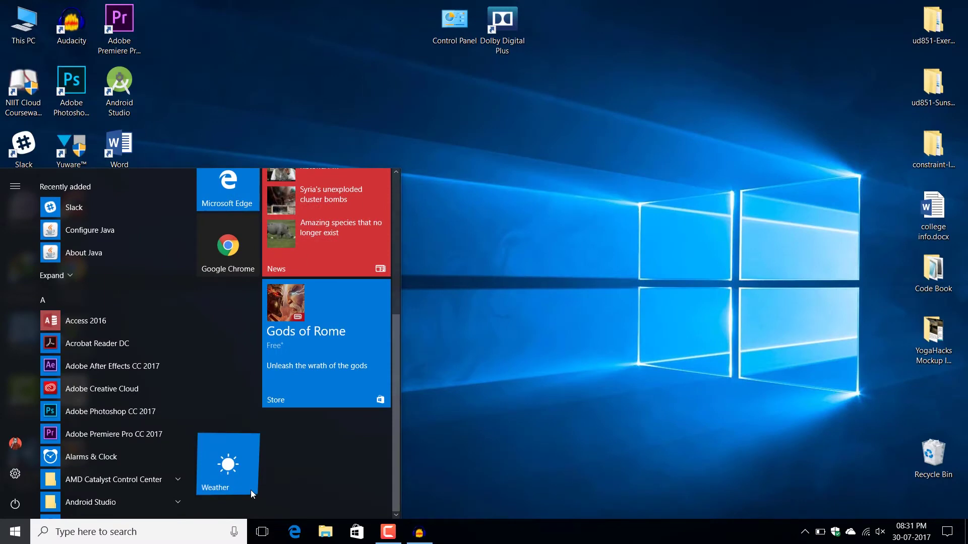
pyautogui.rightClick(250, 490)
pyautogui.click(310, 413)
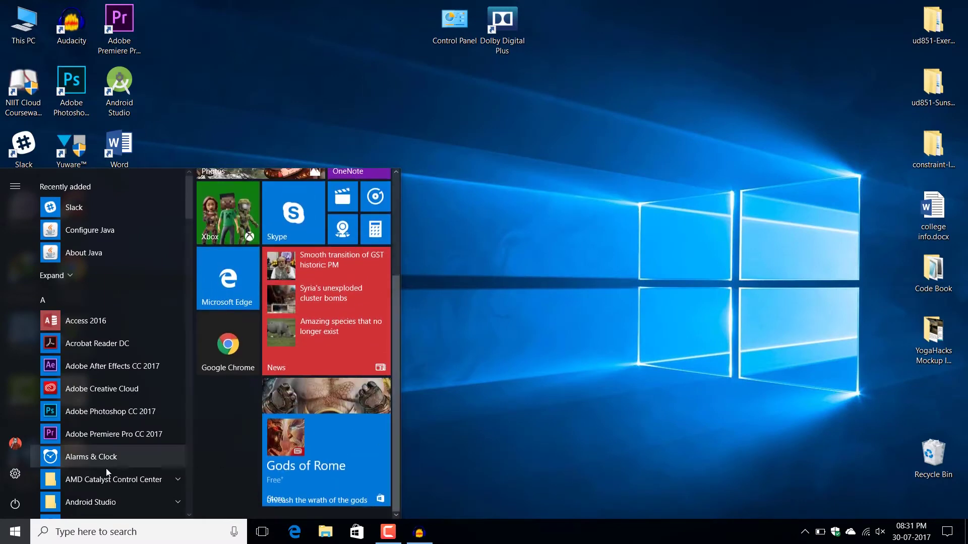
# Launch Weather from the app list and pin its Delhi forecast tile to Start from within the app, accepting the request
pyautogui.scroll(-20, 106, 470)
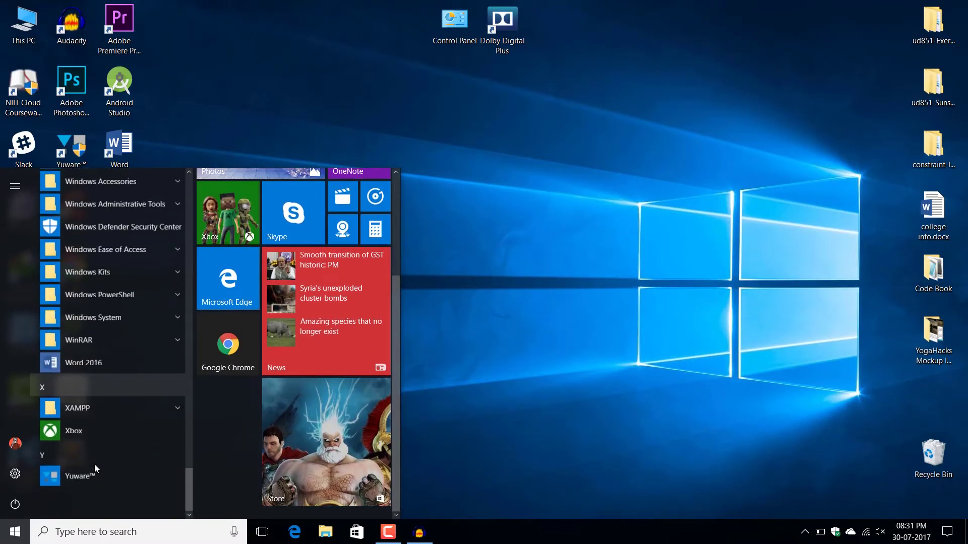
pyautogui.scroll(4, 79, 414)
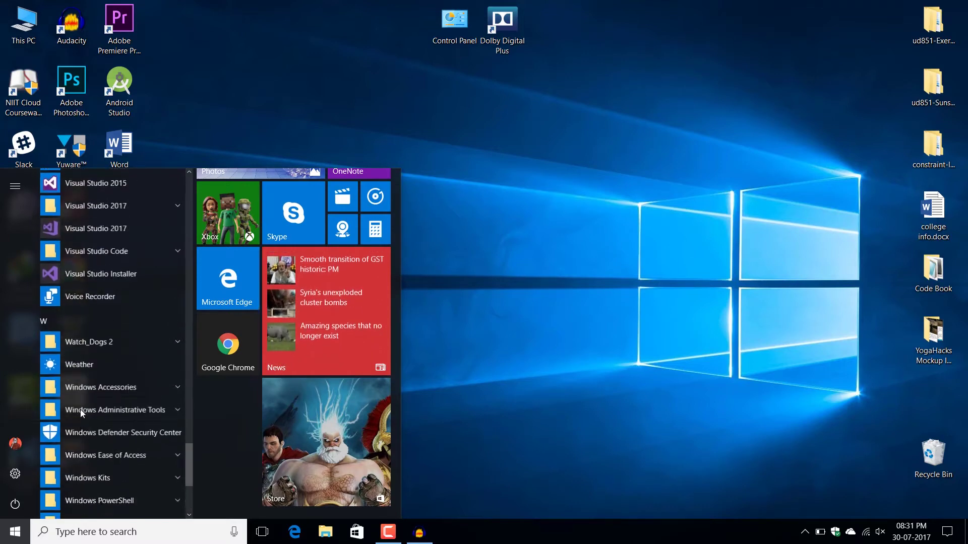
pyautogui.click(95, 368)
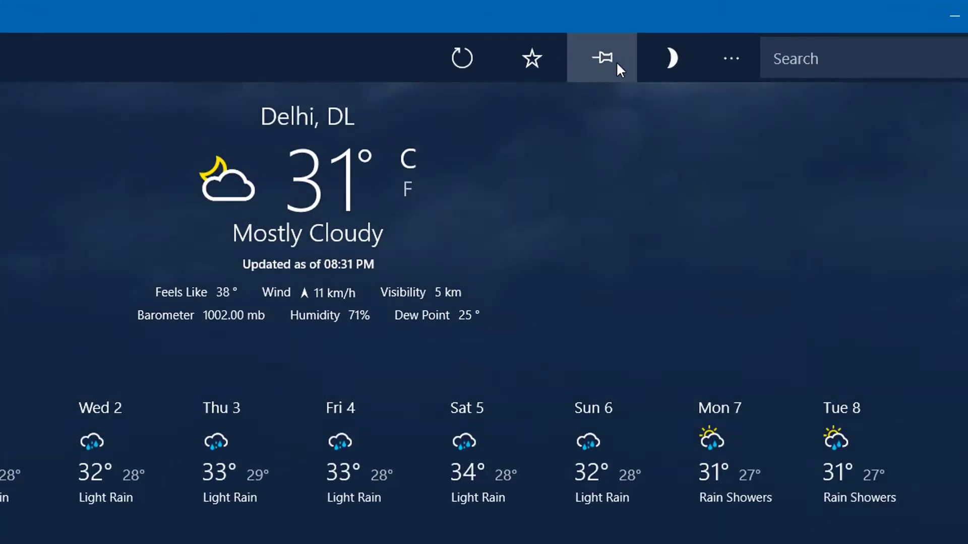
pyautogui.click(664, 39)
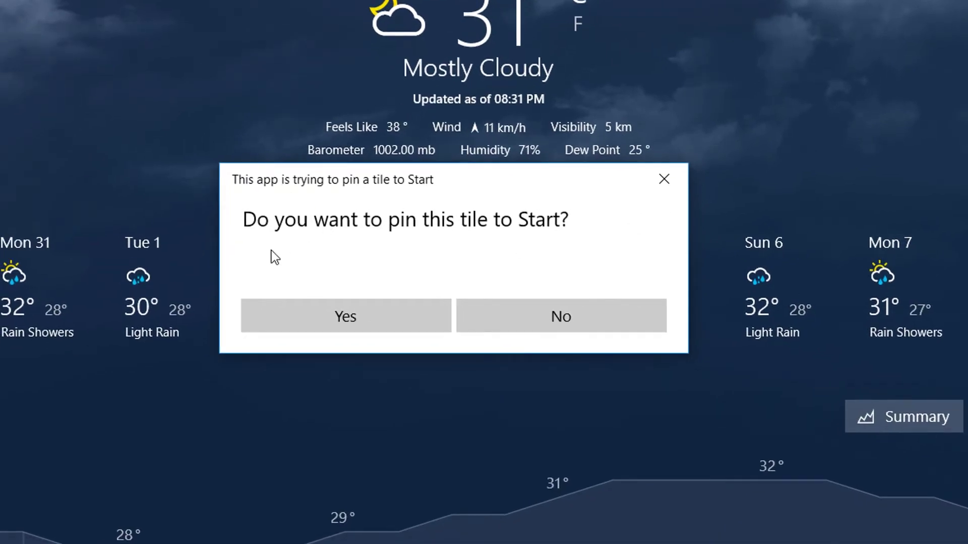
pyautogui.click(363, 317)
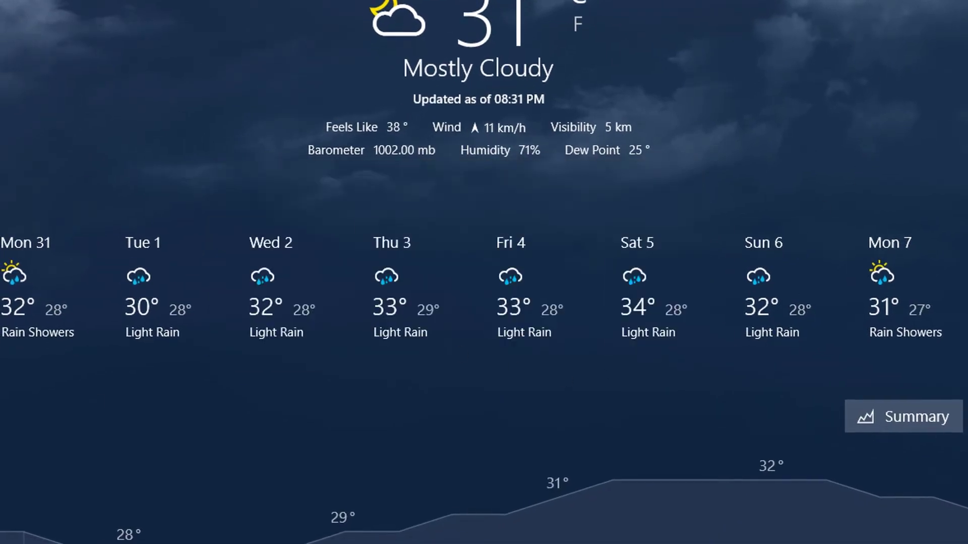
# Resize the Delhi weather tile in Start to Large and move it directly below the Google Chrome tile
pyautogui.press('super')
pyautogui.scroll(-2, 289, 395)
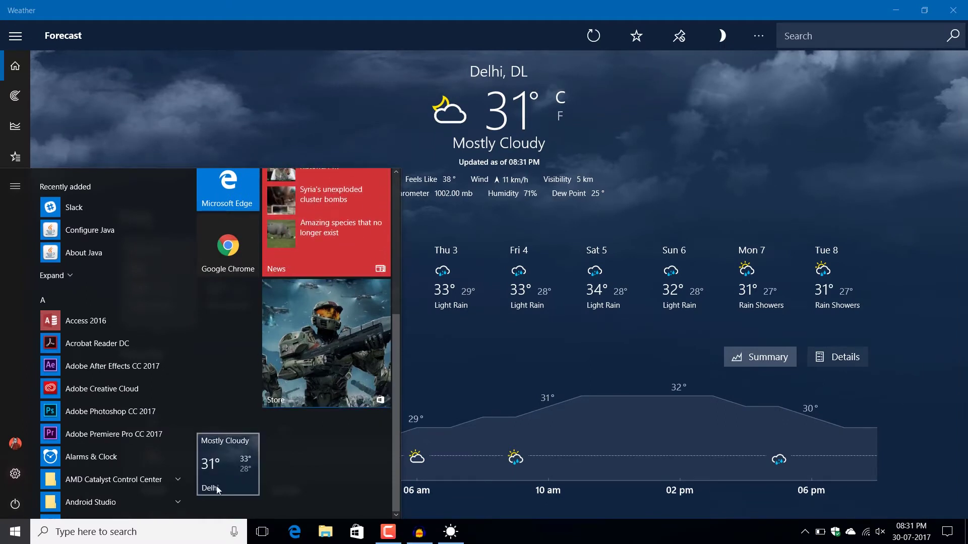
pyautogui.rightClick(227, 470)
pyautogui.moveTo(299, 436)
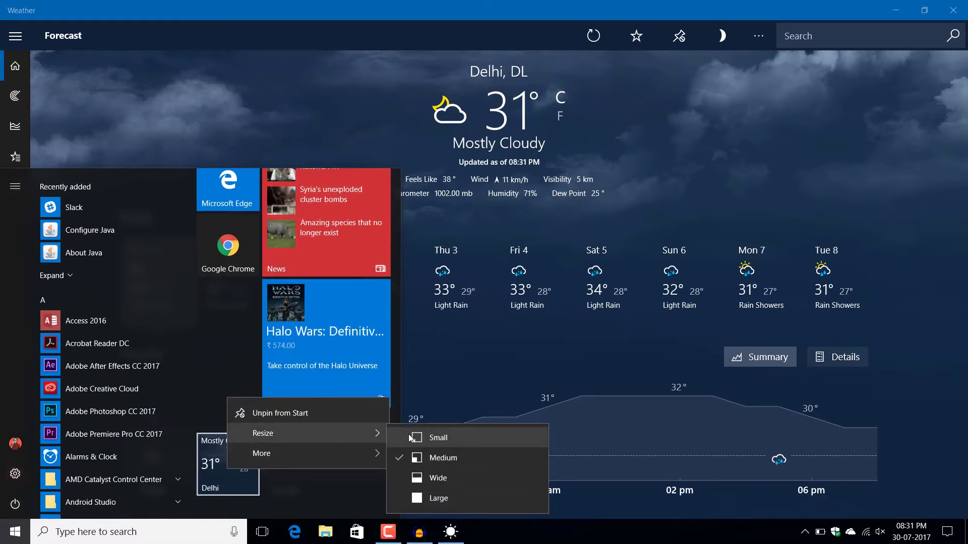
pyautogui.click(434, 499)
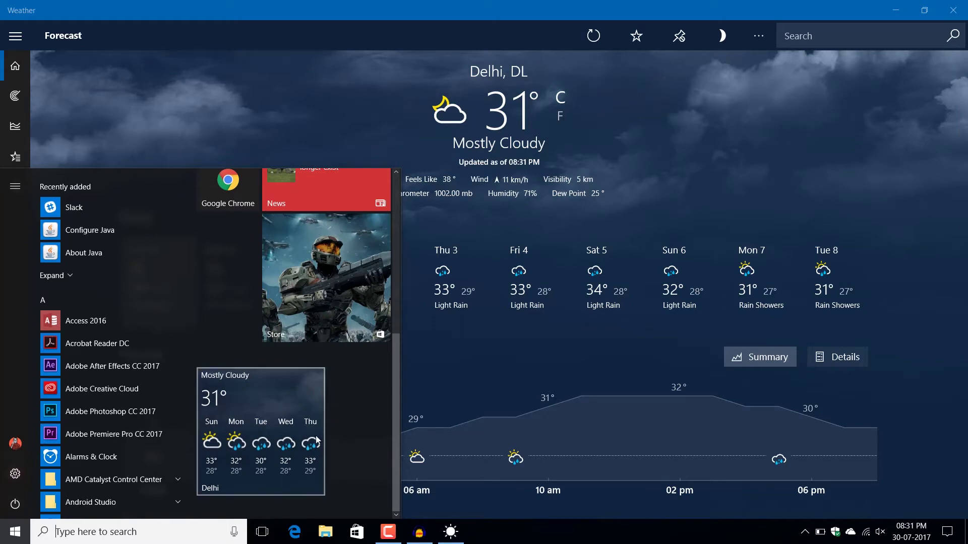
pyautogui.moveTo(291, 426); pyautogui.dragTo(290, 274)
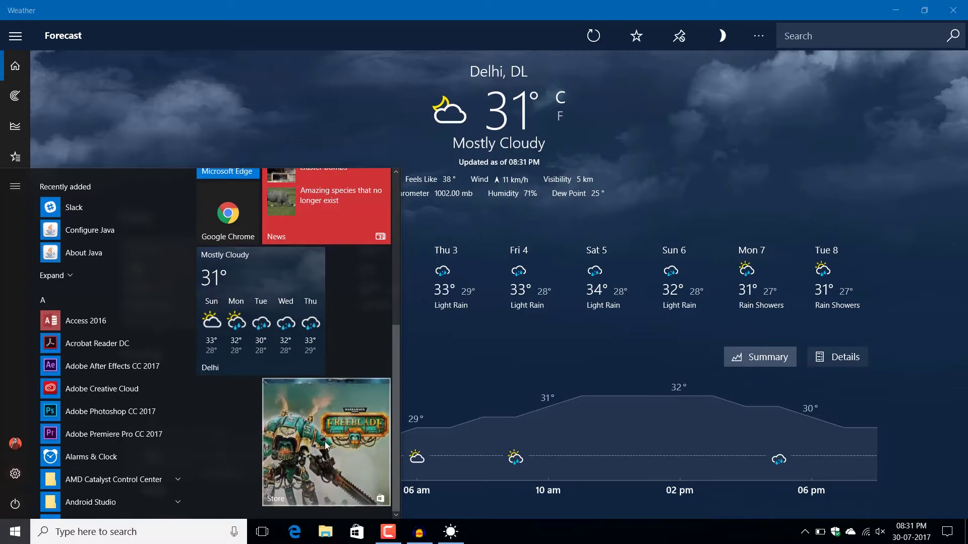
# Switch to the Store and get app updates from its Downloads and updates page
pyautogui.click(315, 397)
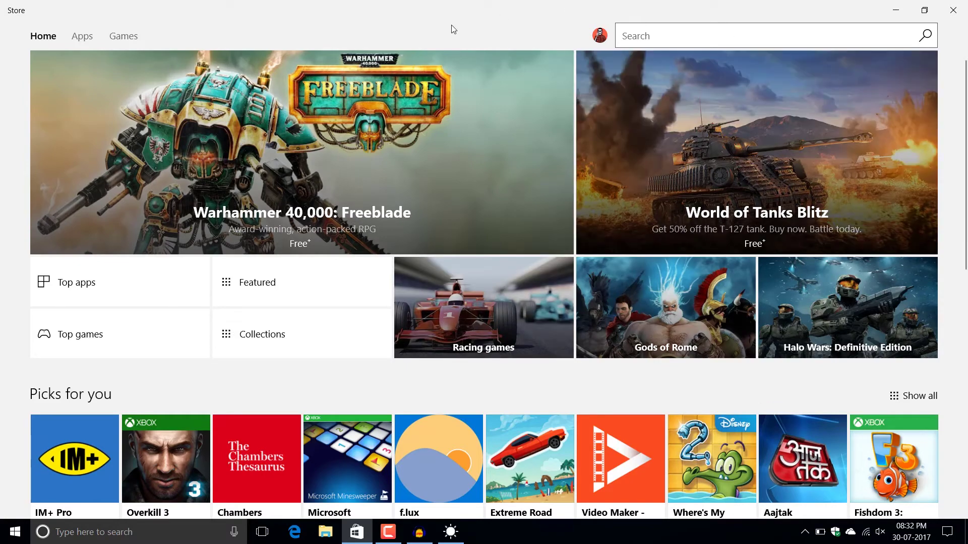
pyautogui.click(605, 39)
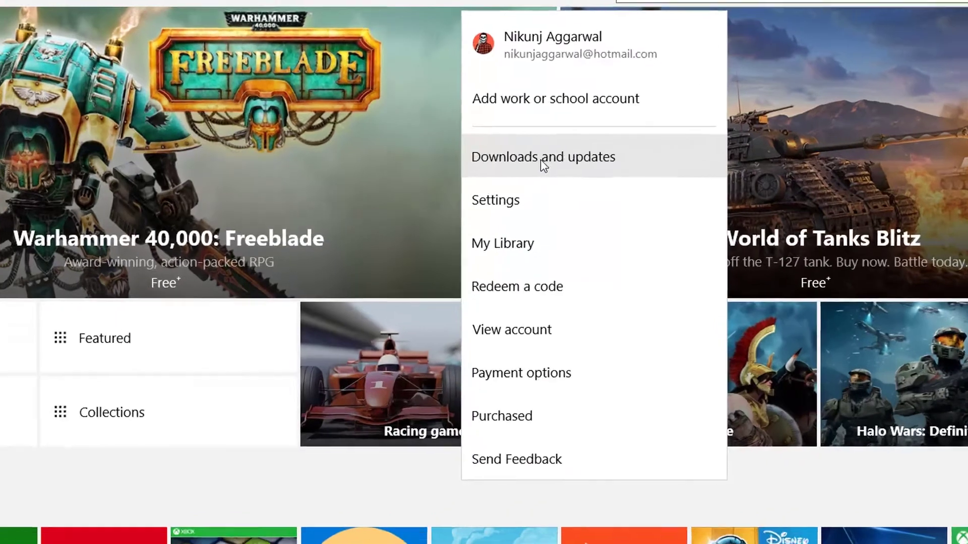
pyautogui.click(540, 159)
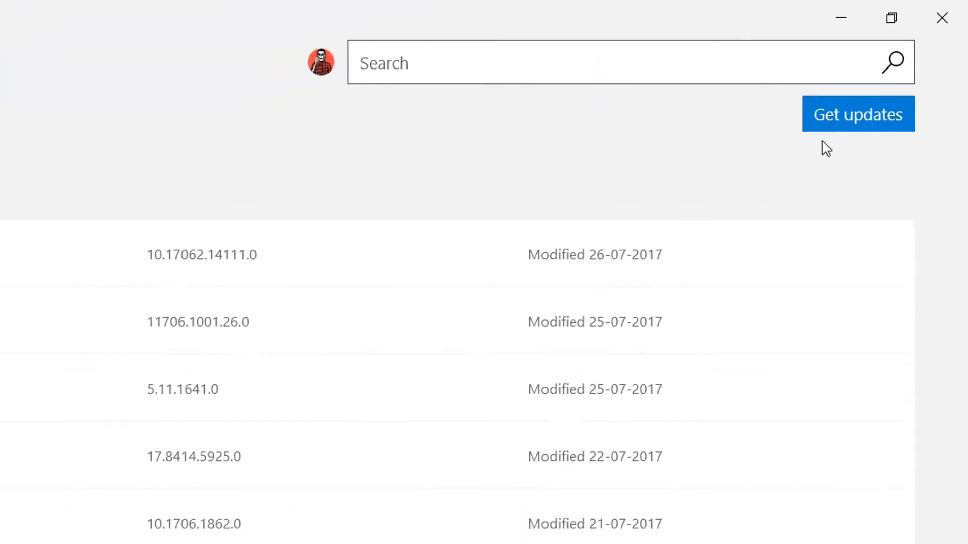
pyautogui.click(902, 66)
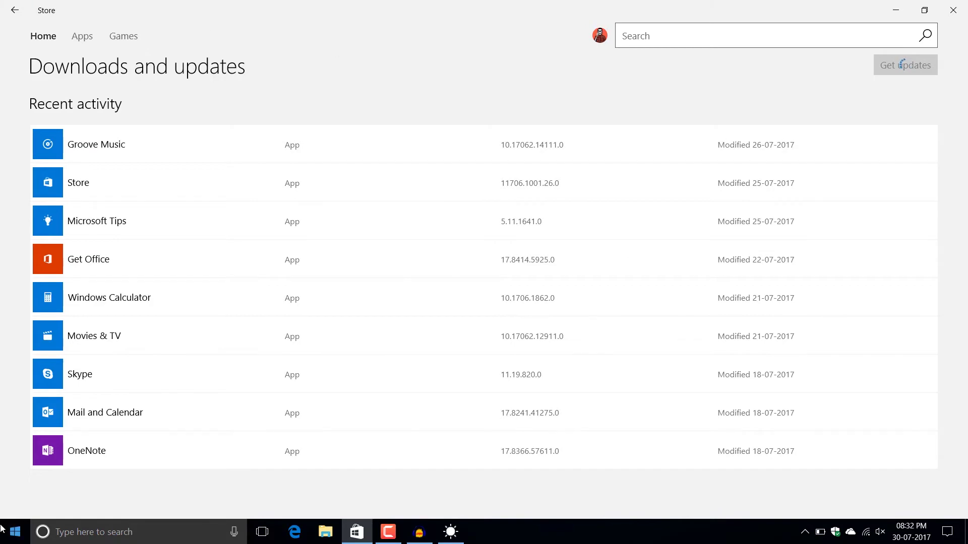
# Check the Weather and Store live tiles in the Start menu and return to the Store
pyautogui.click(15, 532)
pyautogui.scroll(-5, 280, 452)
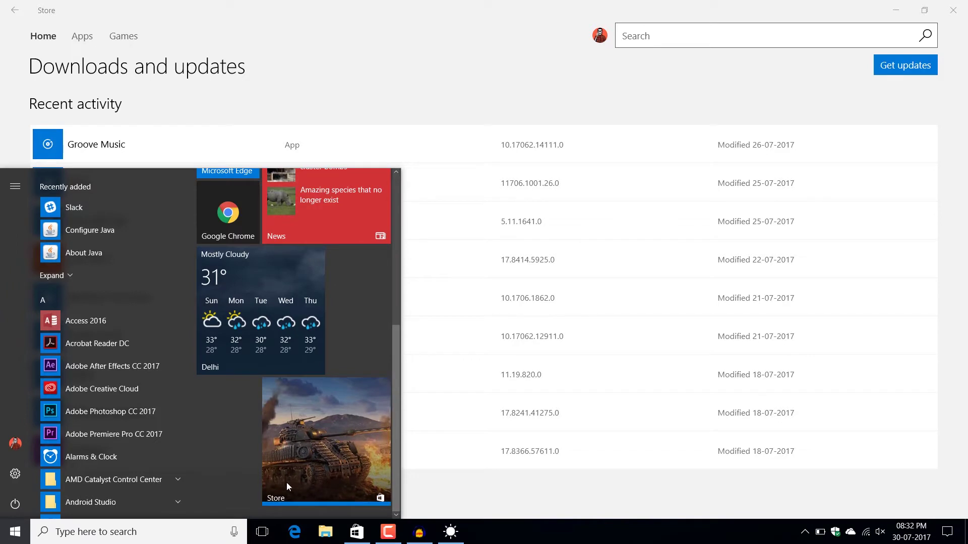
pyautogui.click(628, 100)
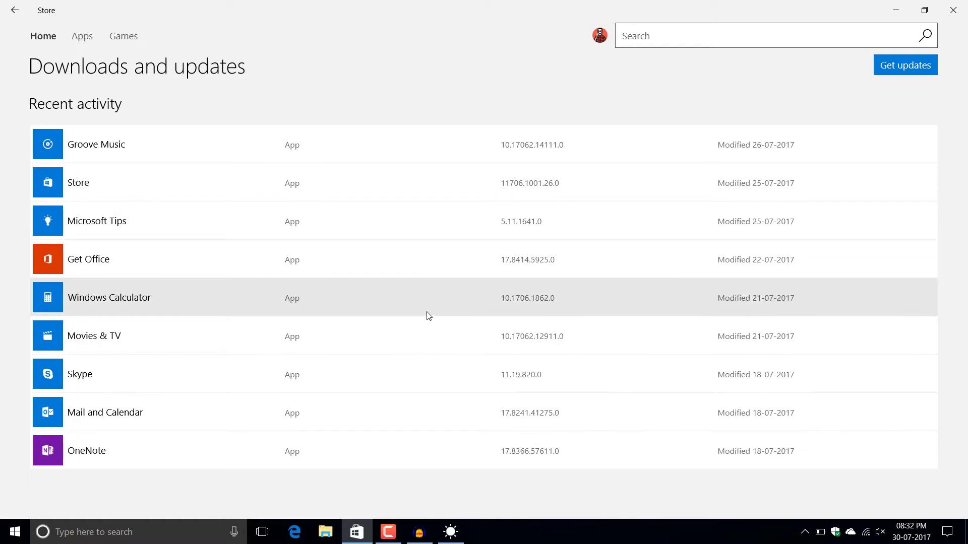
# Get app updates in the Store again and view the live tiles in Start
pyautogui.click(925, 69)
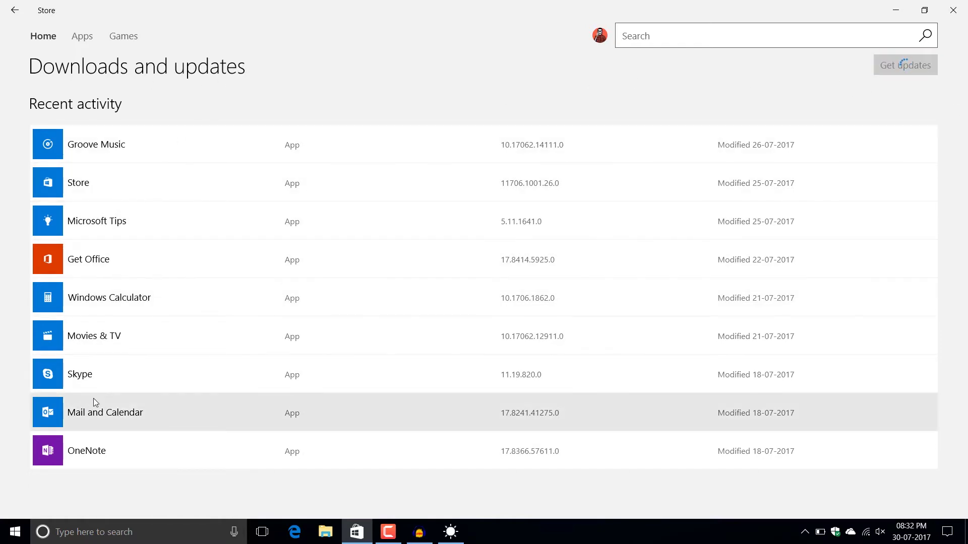
pyautogui.press('super')
pyautogui.scroll(-3, 318, 391)
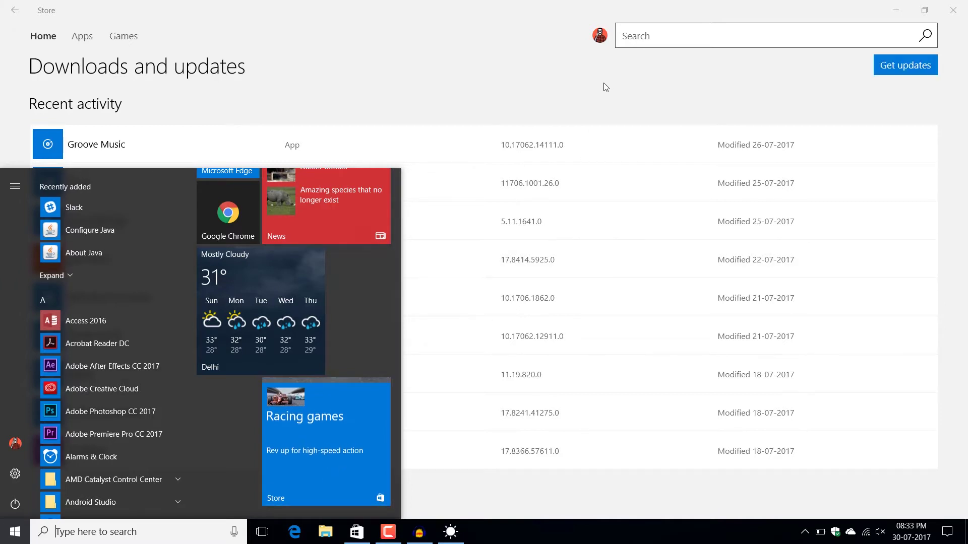
# Open the Store's settings and make sure the Live Tile option Show products on tile is set to On
pyautogui.click(600, 36)
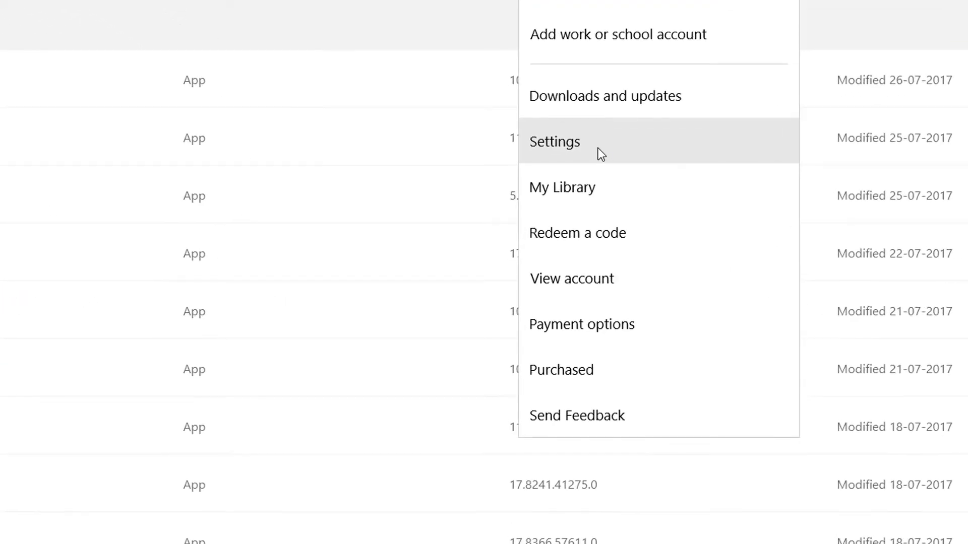
pyautogui.click(573, 174)
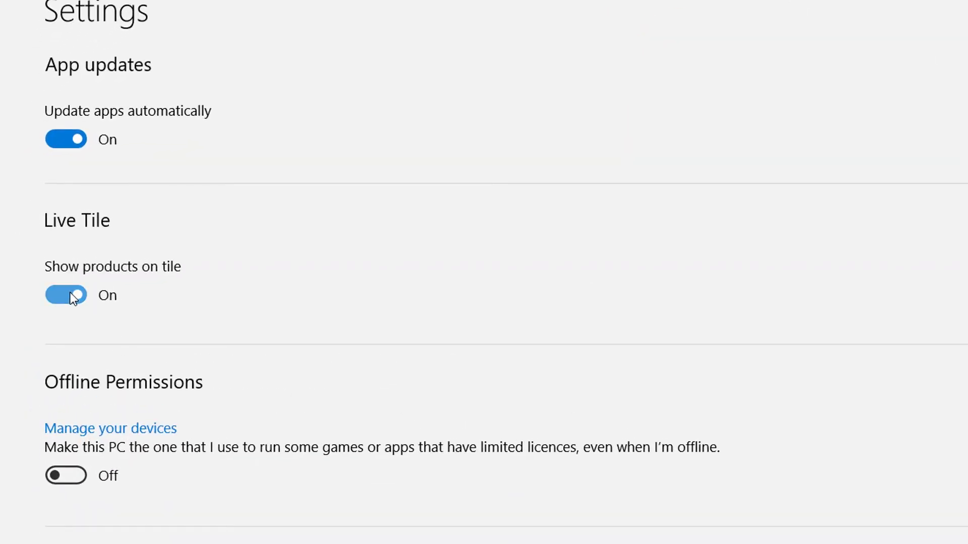
pyautogui.click(13, 257)
pyautogui.click(71, 301)
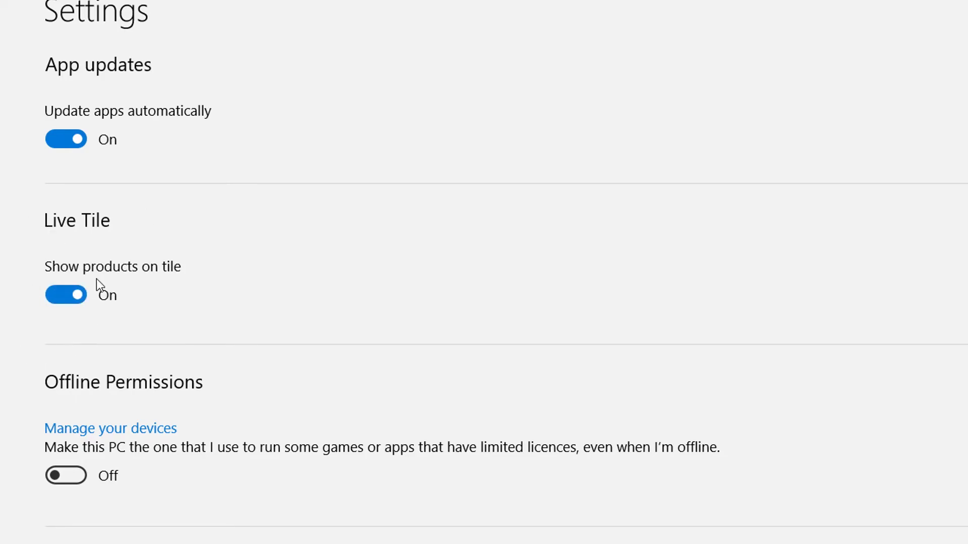
# Check the Store tile's Live Tile option in Start, and close the Store and Weather windows
pyautogui.press('super')
pyautogui.scroll(-5, 347, 439)
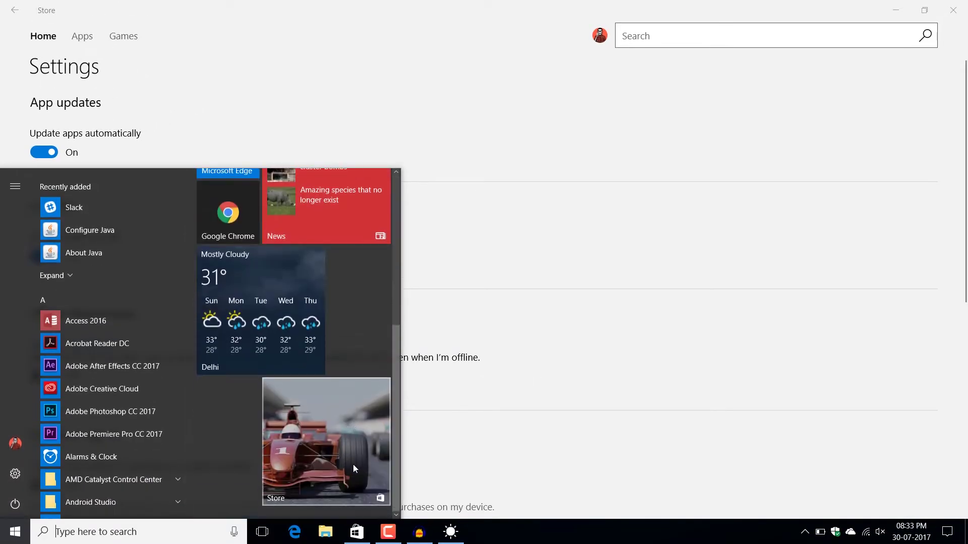
pyautogui.rightClick(334, 441)
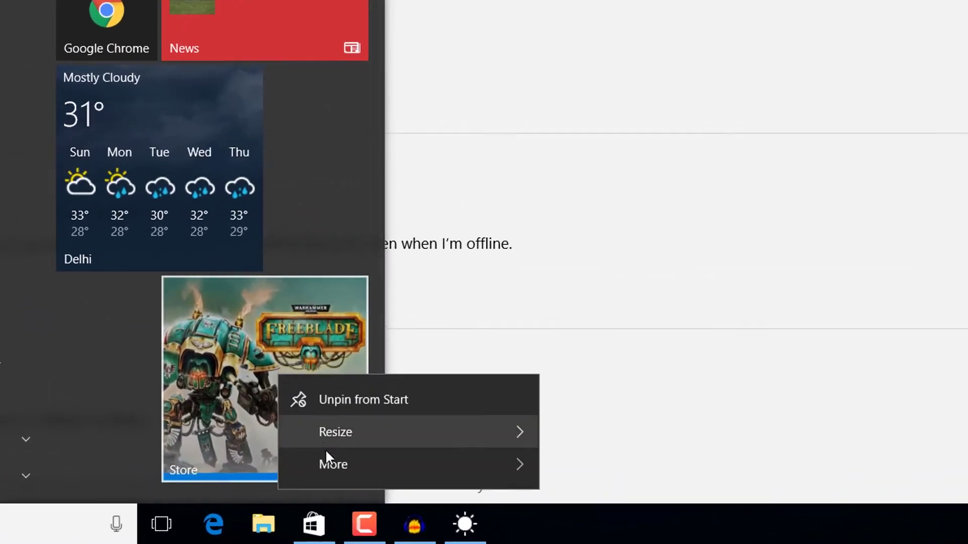
pyautogui.moveTo(353, 464)
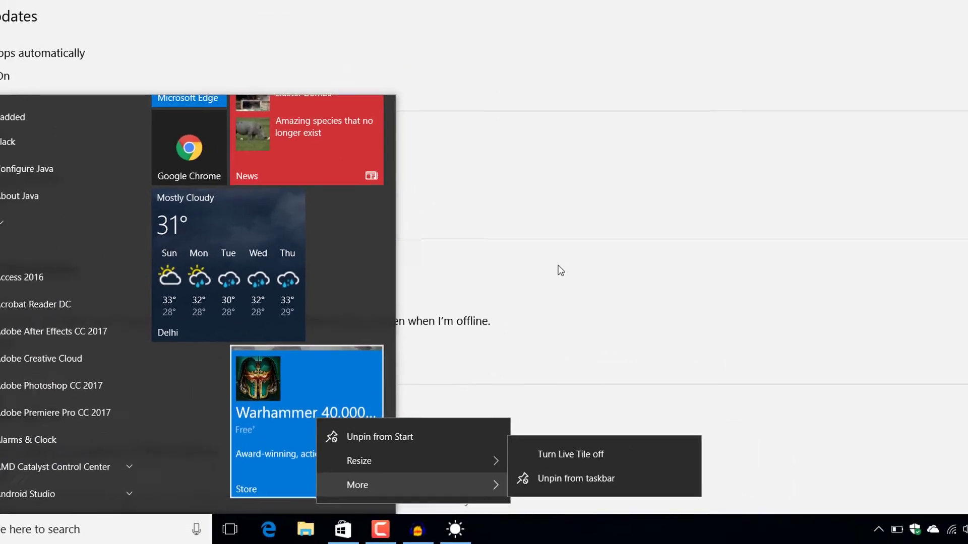
pyautogui.click(572, 231)
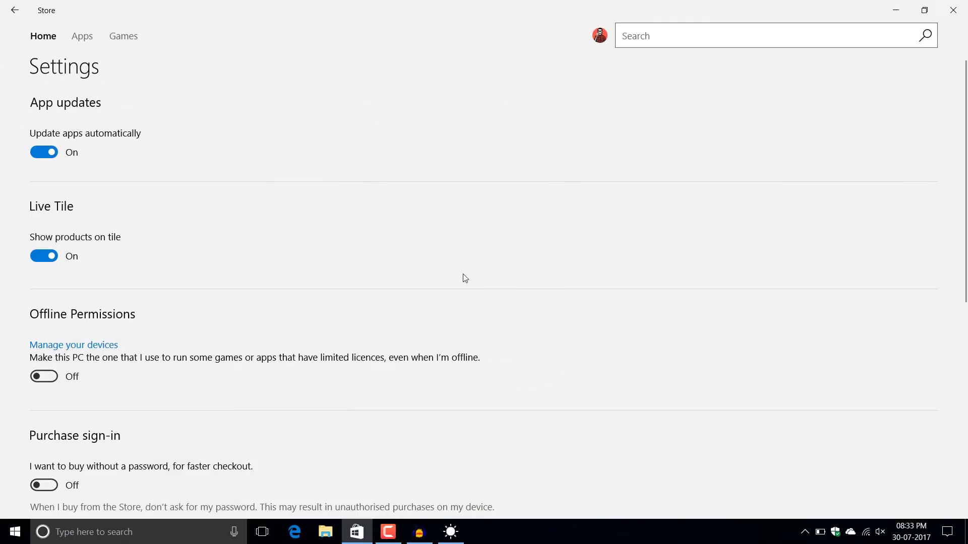
pyautogui.click(952, 10)
pyautogui.click(953, 10)
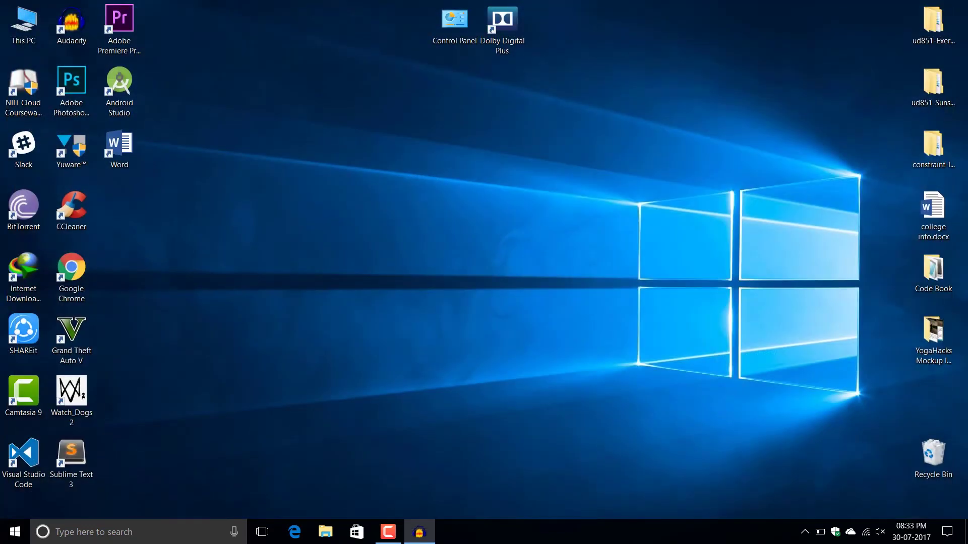
# Examine the tile options of the Mail and Skype tiles in Start
pyautogui.press('super')
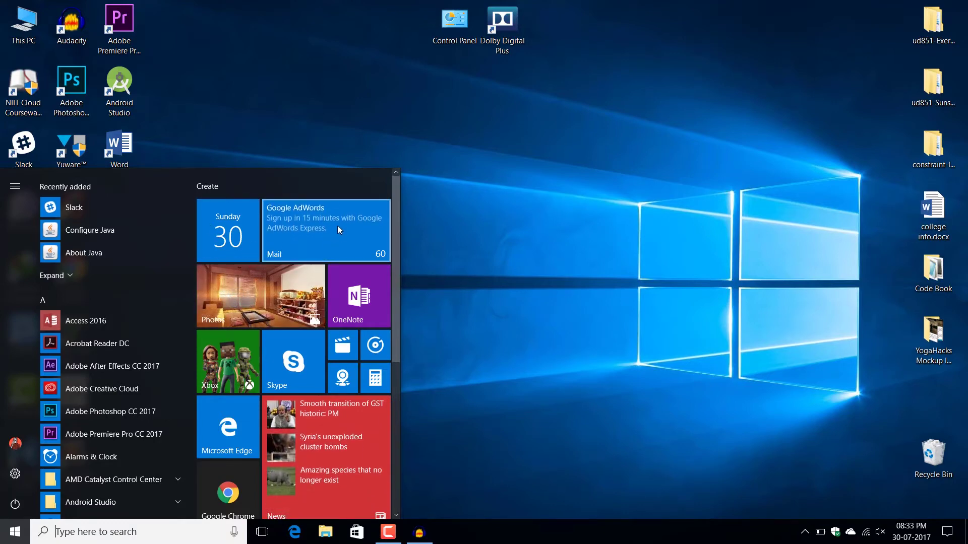
pyautogui.rightClick(316, 221)
pyautogui.moveTo(418, 278)
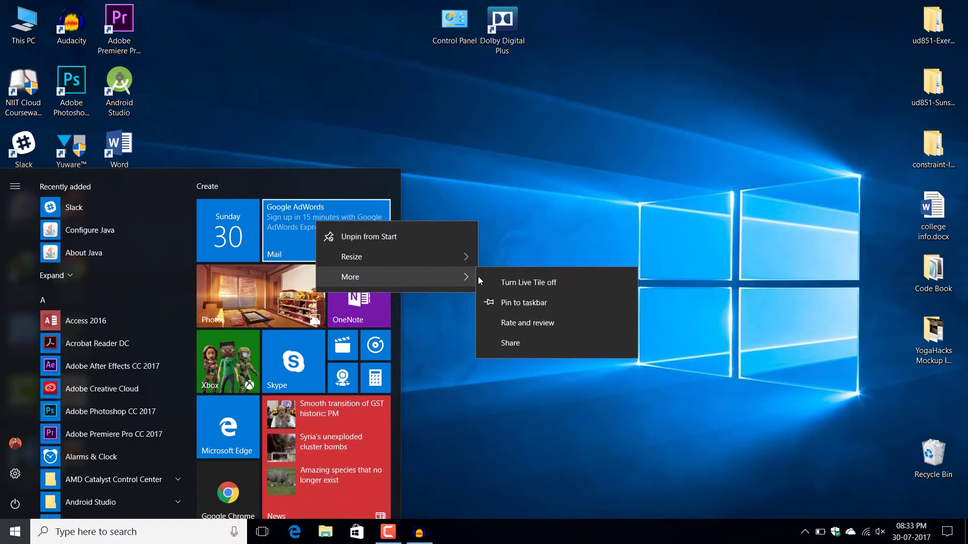
pyautogui.click(297, 352)
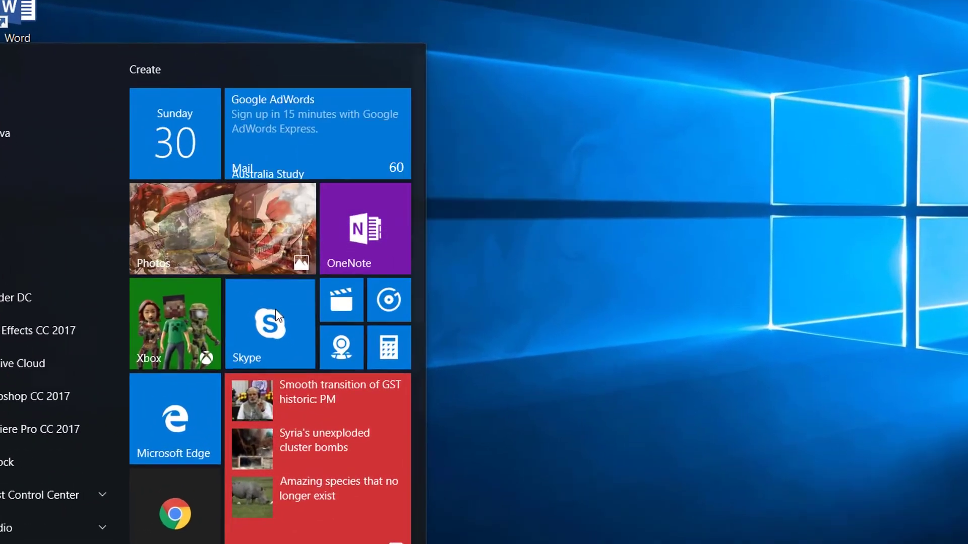
pyautogui.rightClick(275, 310)
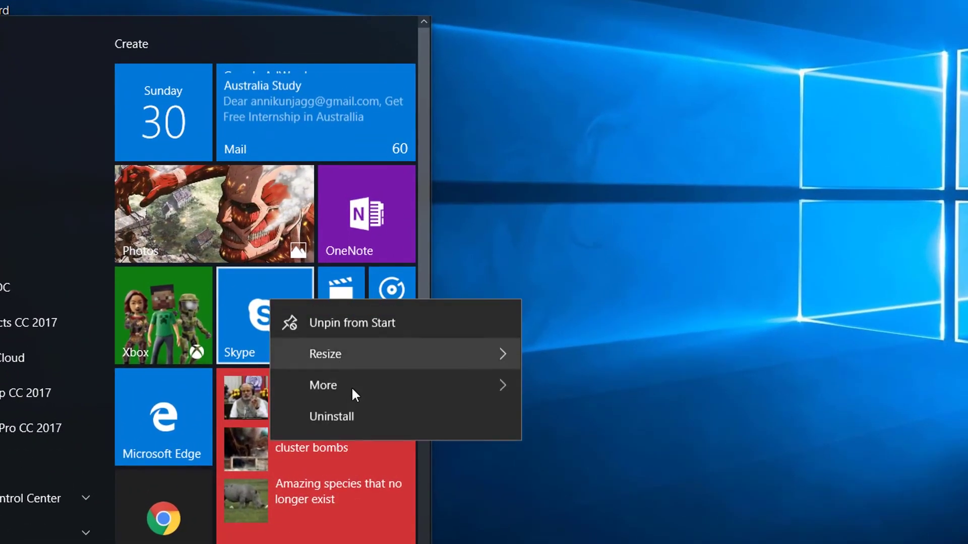
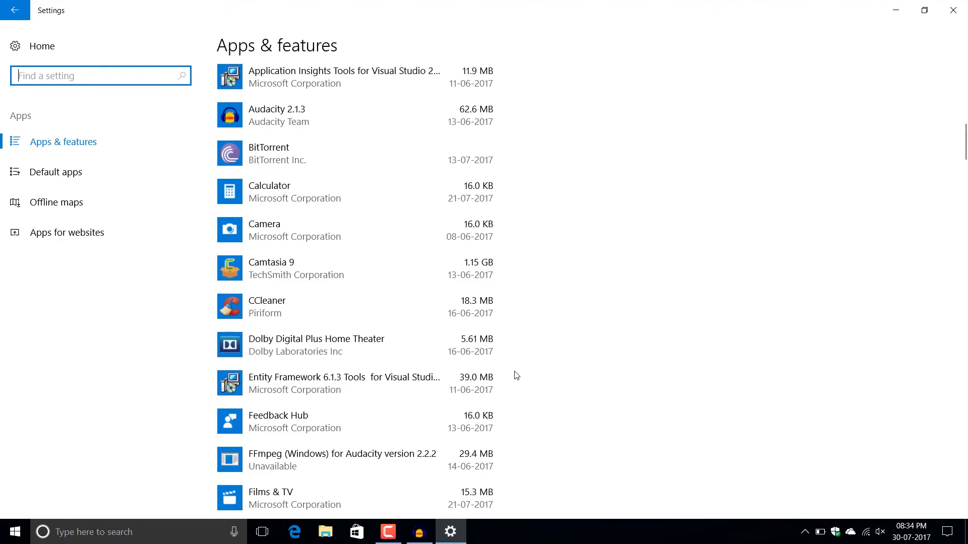
# Look through the list of installed apps on the Apps & features page in Settings
pyautogui.scroll(-3, 518, 374)
pyautogui.scroll(12, 624, 361)
pyautogui.scroll(-7, 626, 362)
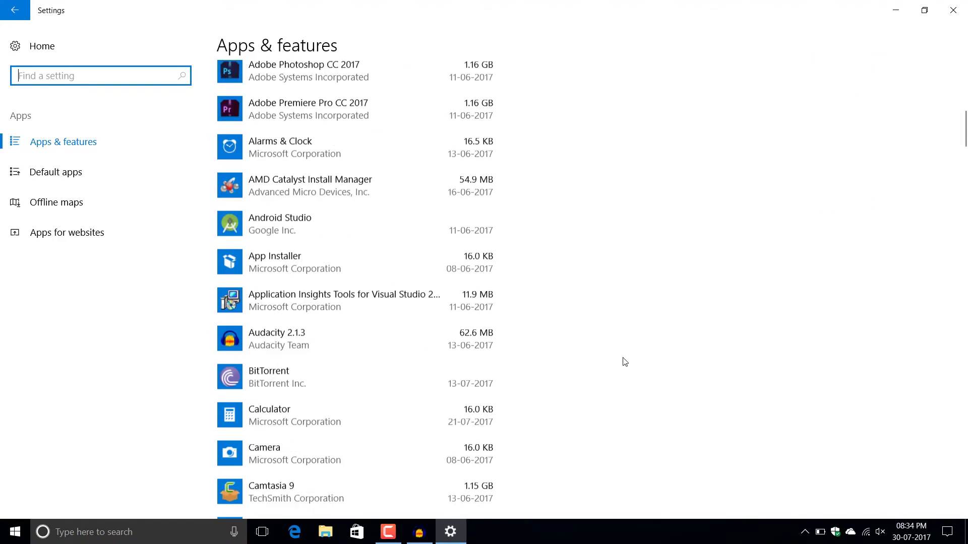
pyautogui.scroll(-20, 625, 362)
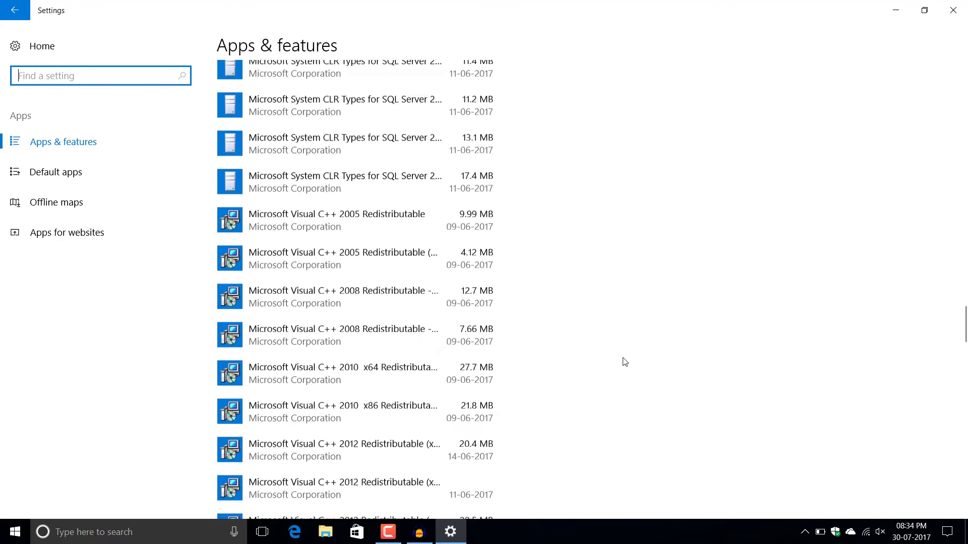
pyautogui.scroll(-20, 625, 362)
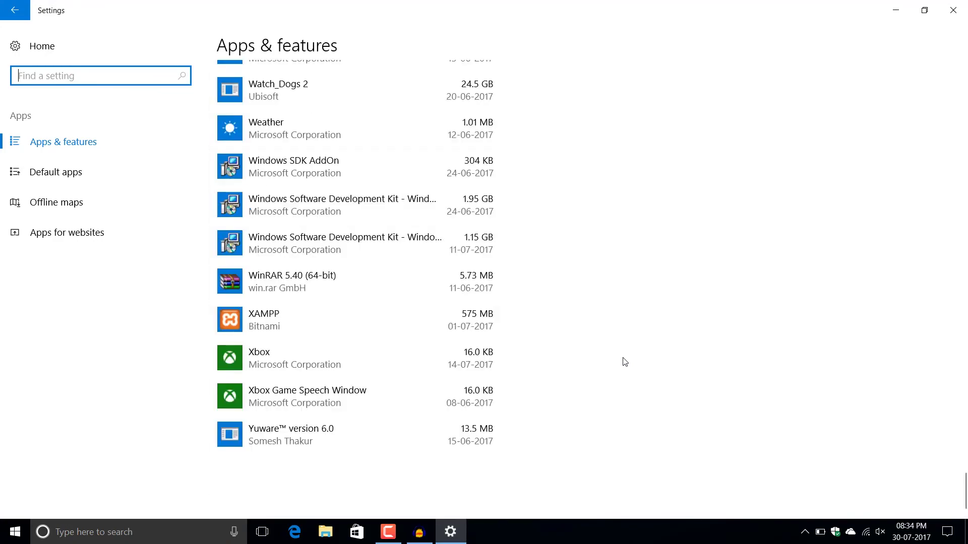
pyautogui.scroll(20, 625, 362)
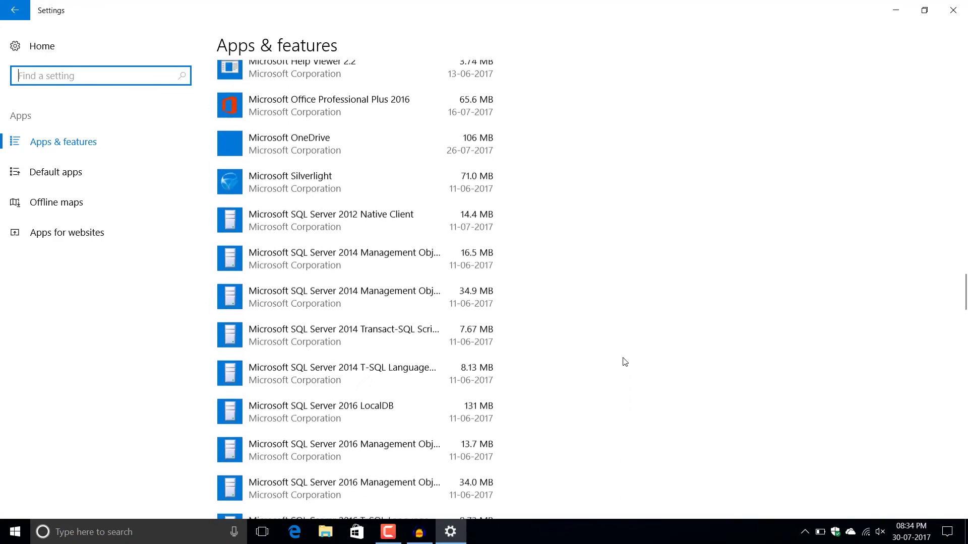
pyautogui.scroll(20, 626, 362)
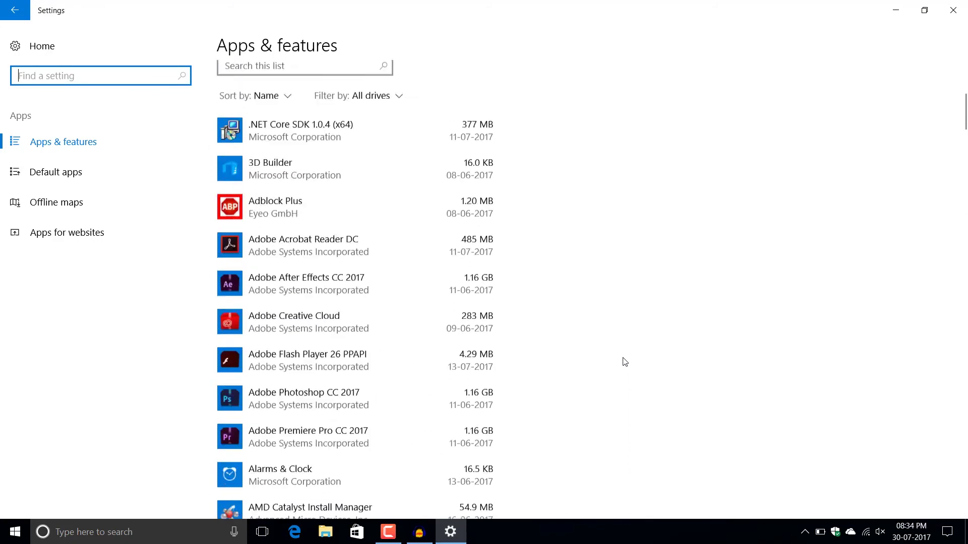
pyautogui.scroll(3, 625, 362)
pyautogui.scroll(-8, 625, 362)
pyautogui.scroll(-10, 625, 362)
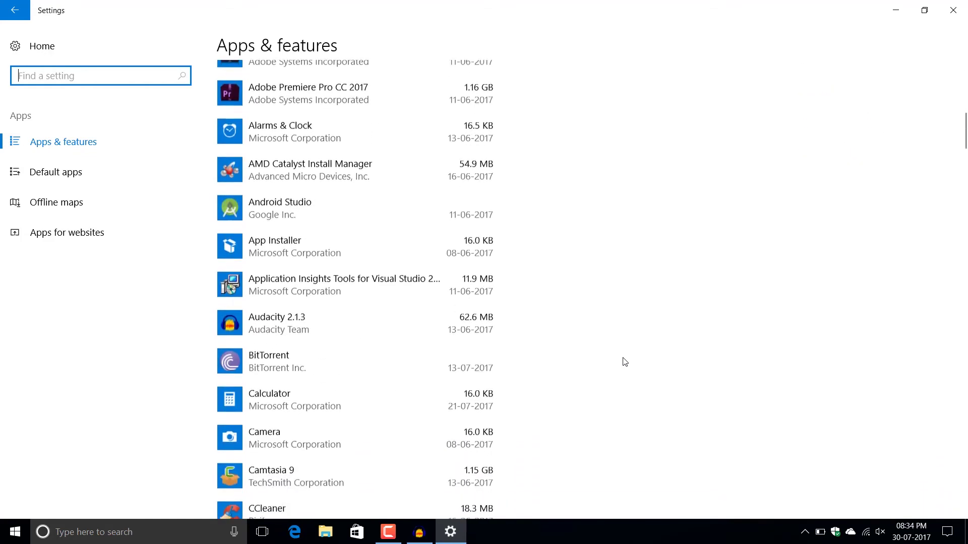
# Open the advanced options of Mail and Calendar to view its app reset section, and return to Apps & features
pyautogui.scroll(-15, 625, 362)
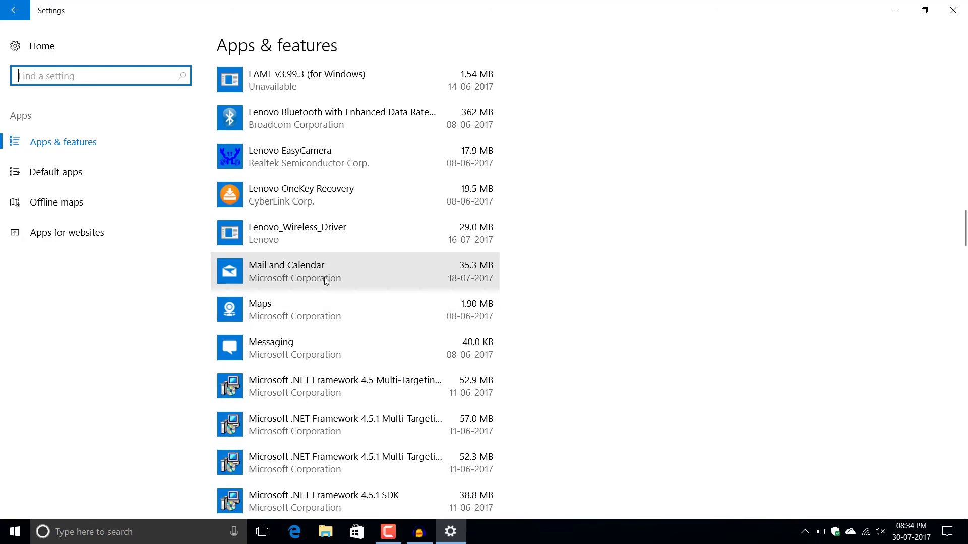
pyautogui.click(337, 287)
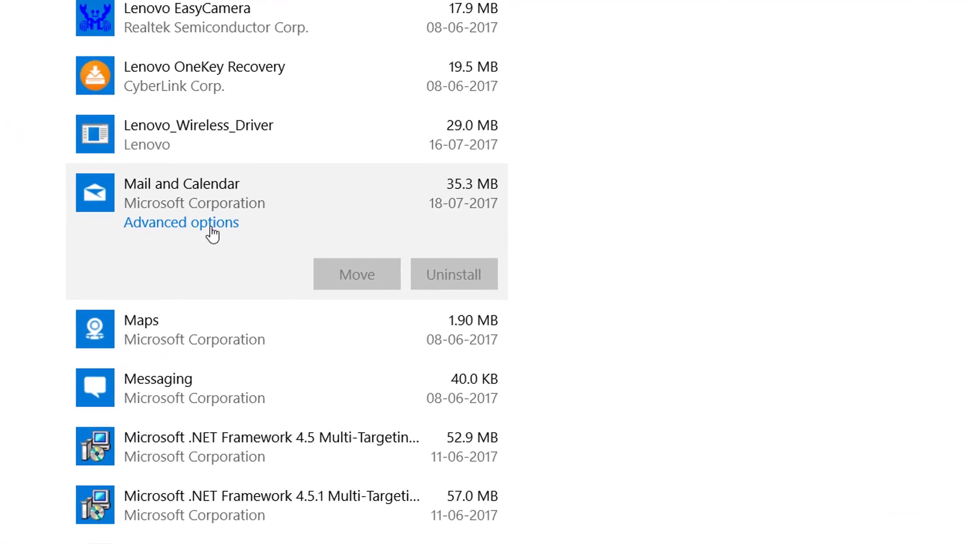
pyautogui.click(211, 233)
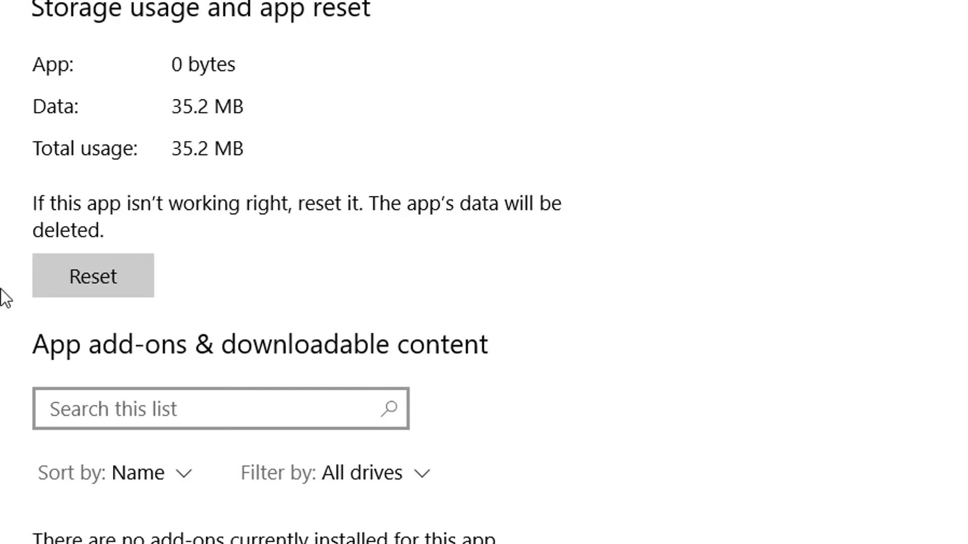
pyautogui.click(17, 15)
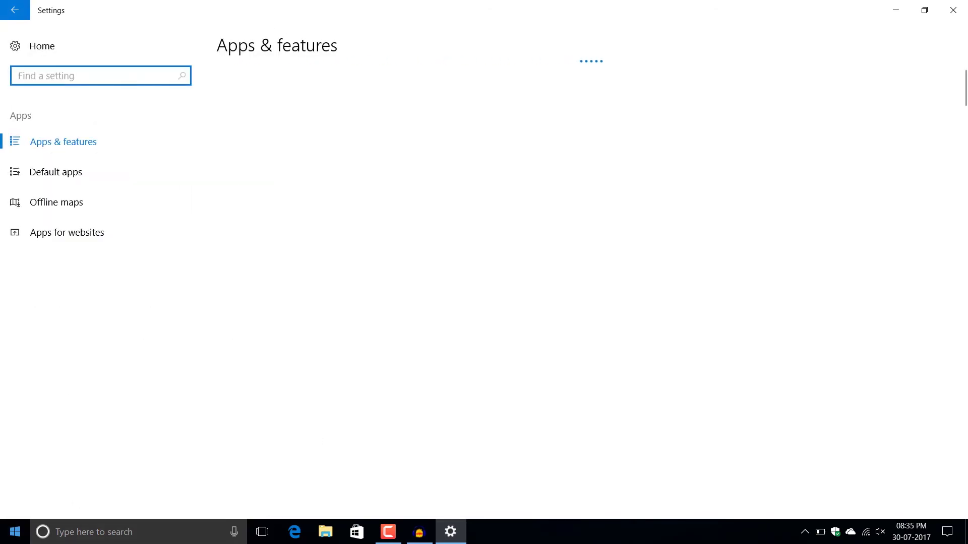
# Look over the pinned live tiles in Start and check the Skype tile's options
pyautogui.click(15, 532)
pyautogui.scroll(-5, 334, 371)
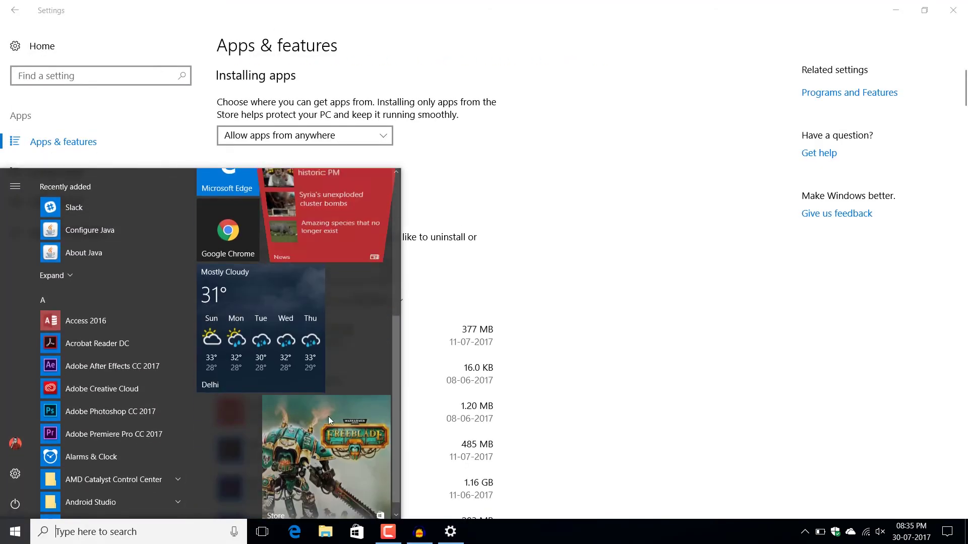
pyautogui.scroll(1, 328, 417)
pyautogui.scroll(3, 294, 389)
pyautogui.rightClick(291, 305)
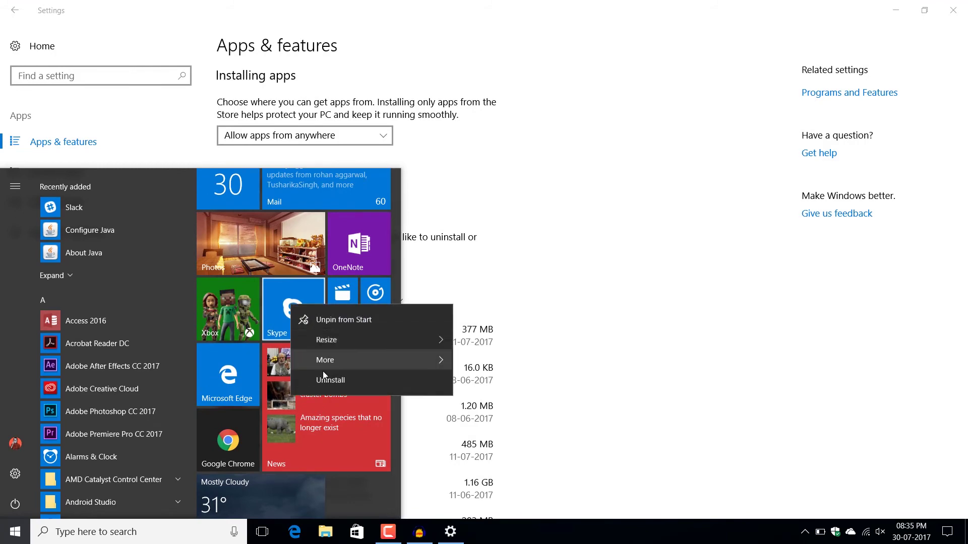
pyautogui.scroll(-5, 359, 474)
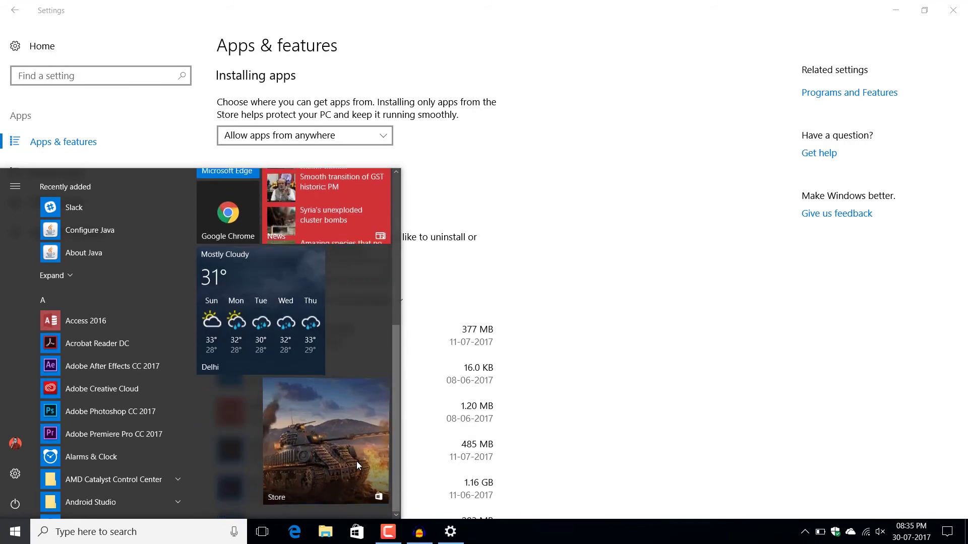
# Open the Store, search it for "skype" and open the Skype app's page
pyautogui.click(356, 461)
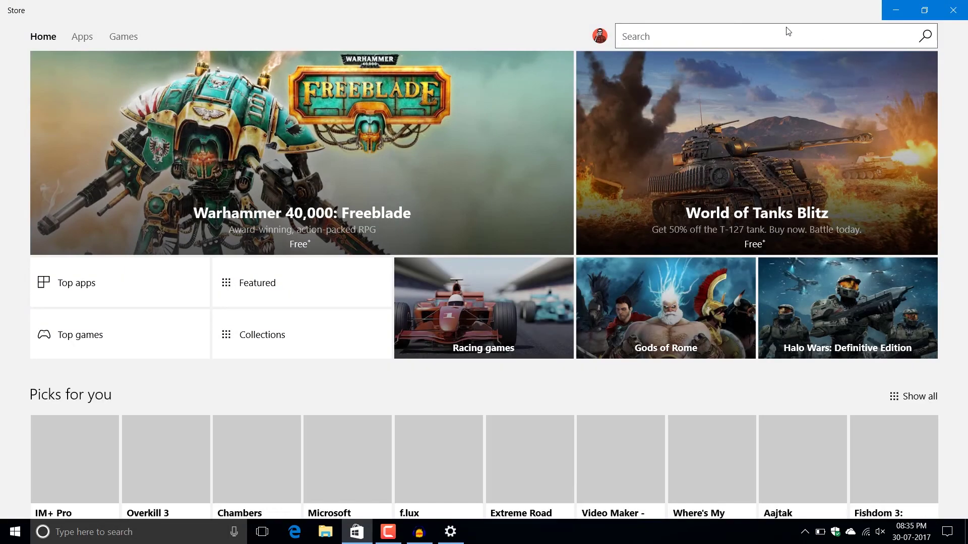
pyautogui.click(712, 37)
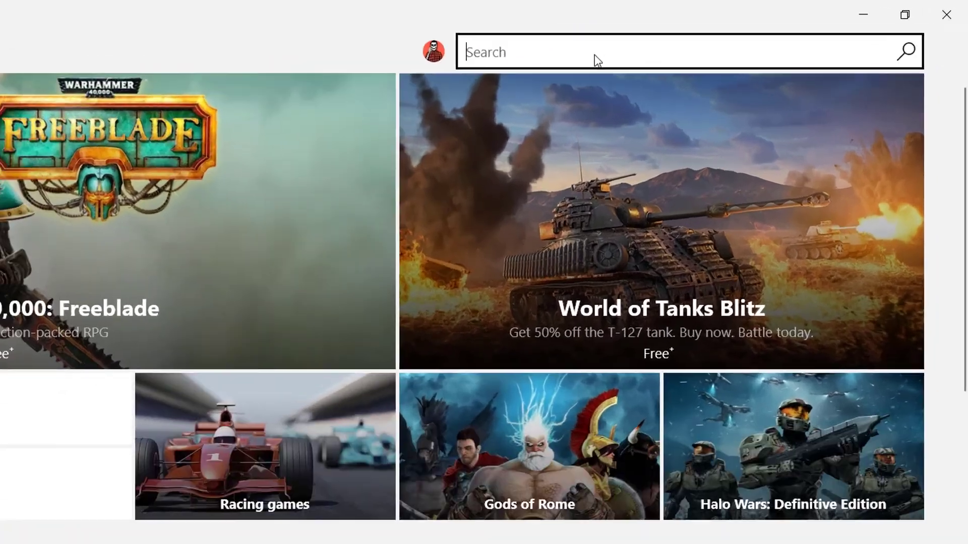
pyautogui.write('skype')
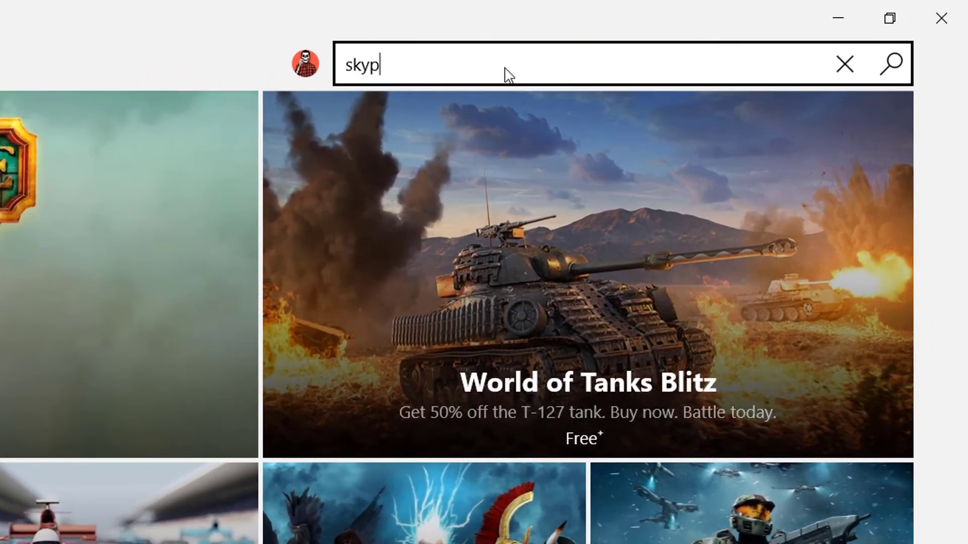
pyautogui.press('Return')
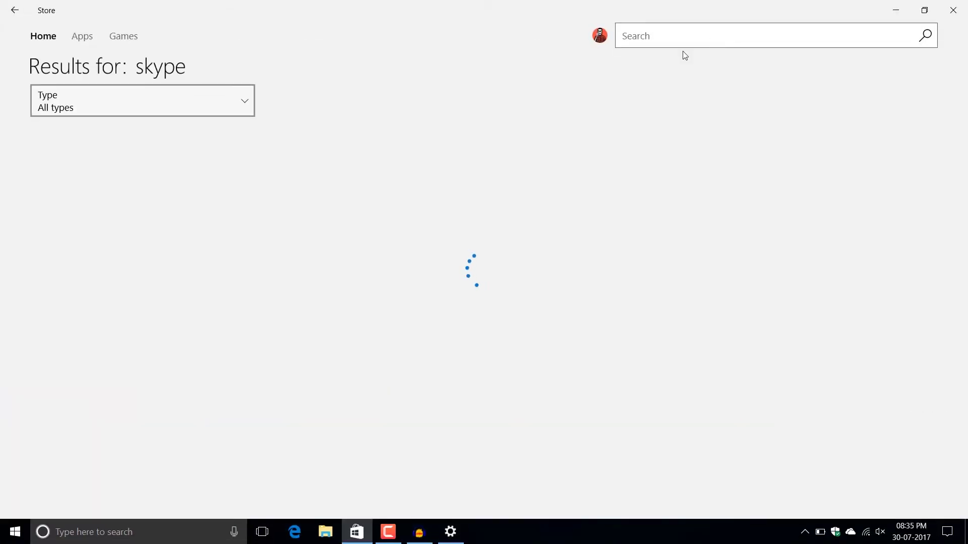
pyautogui.click(71, 246)
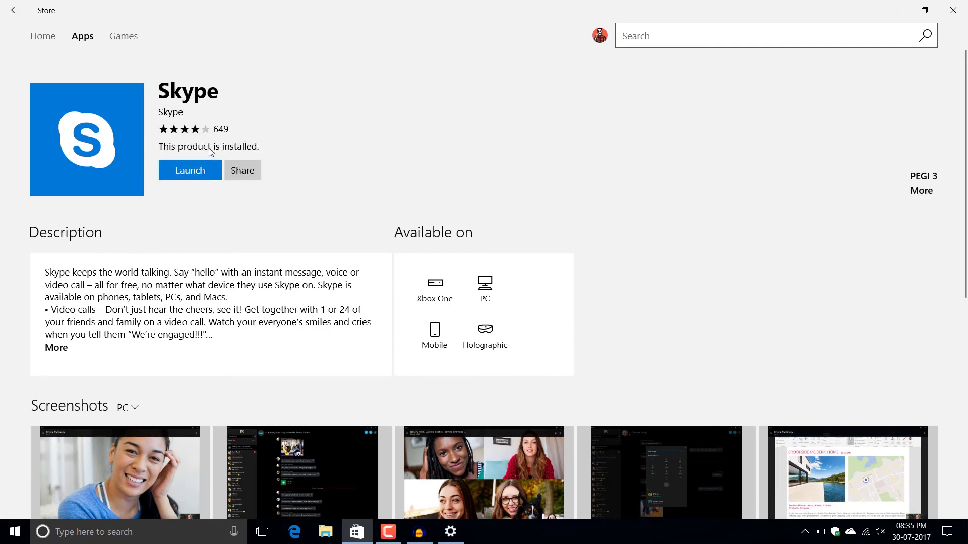
# Open the Store's Downloads and updates page and view the Weather and Store live tiles in Start
pyautogui.click(599, 35)
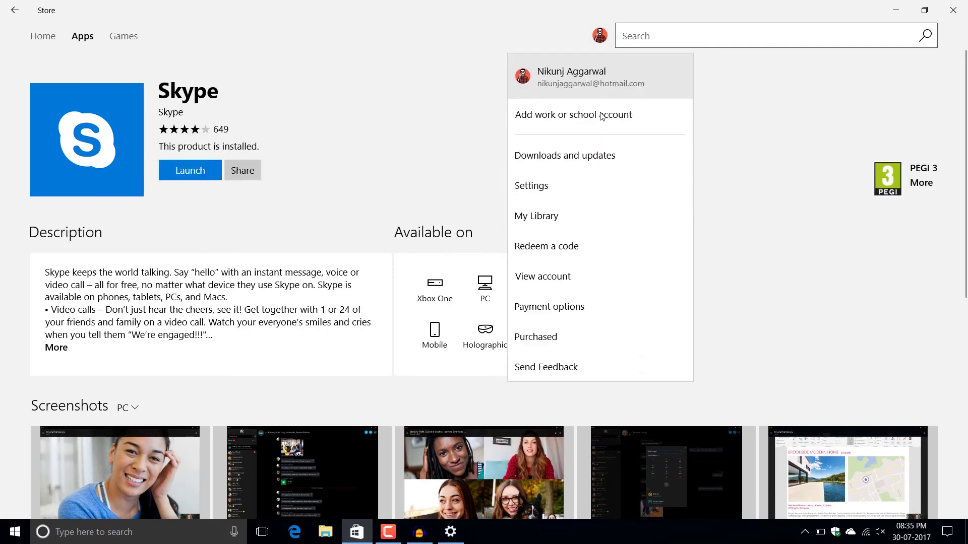
pyautogui.click(579, 151)
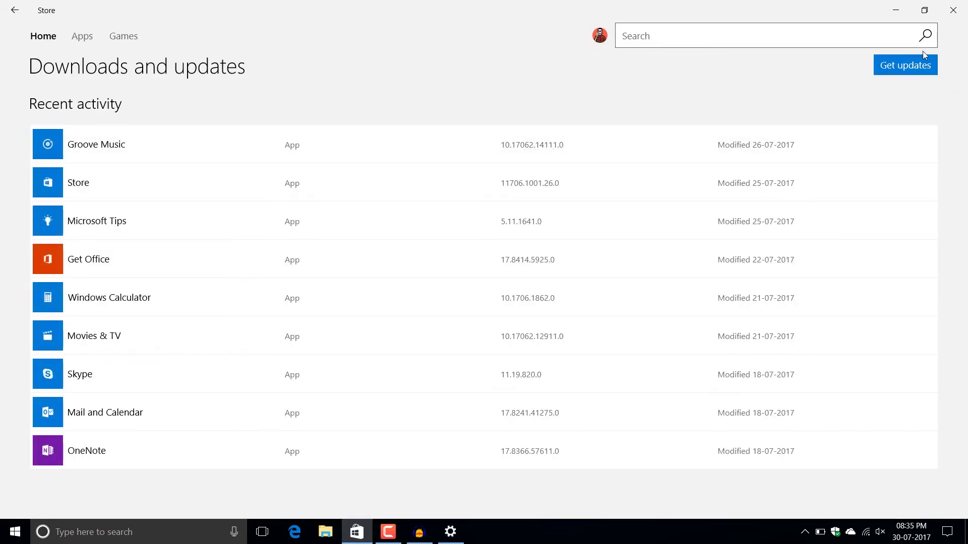
pyautogui.click(15, 532)
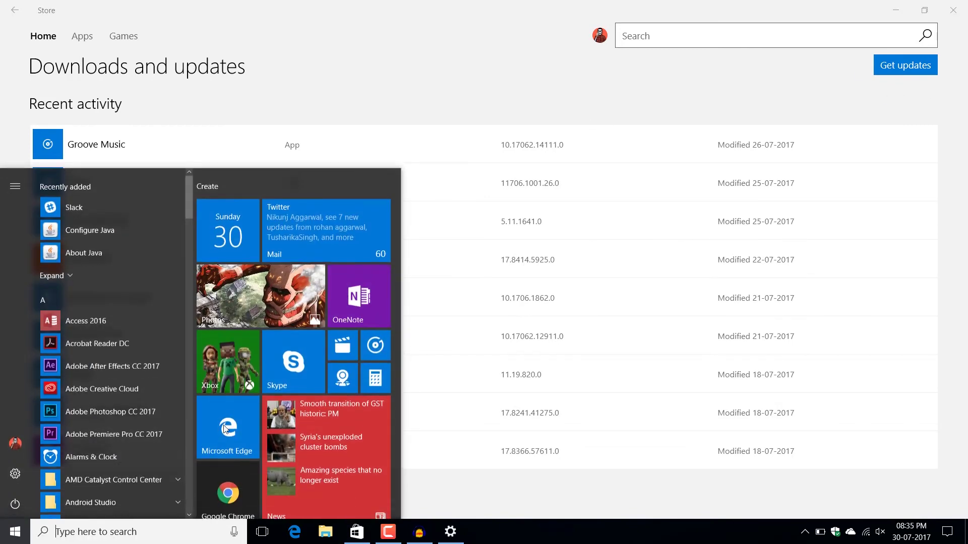
pyautogui.scroll(-4, 274, 389)
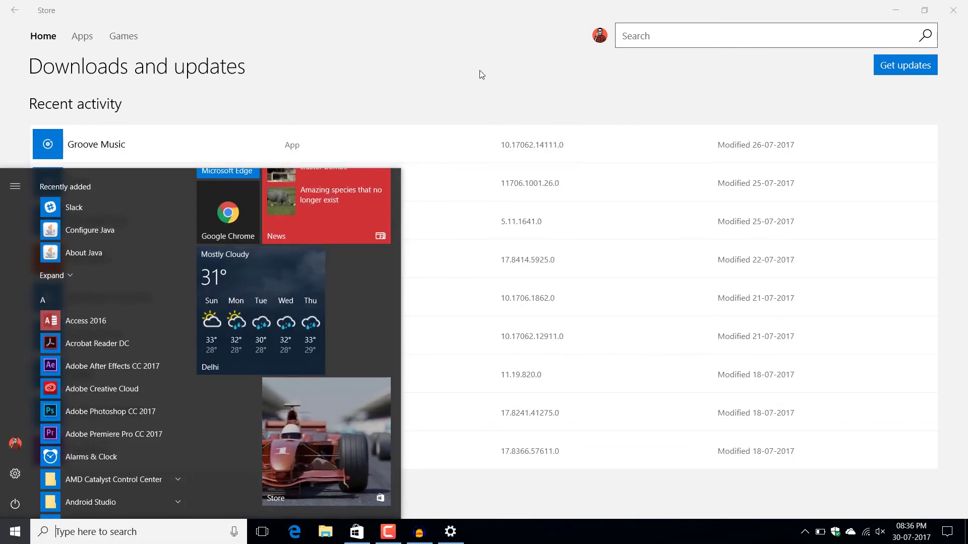
# Close Start, switch to Settings and open the Windows Update page under Update & security to view the update status
pyautogui.click(480, 75)
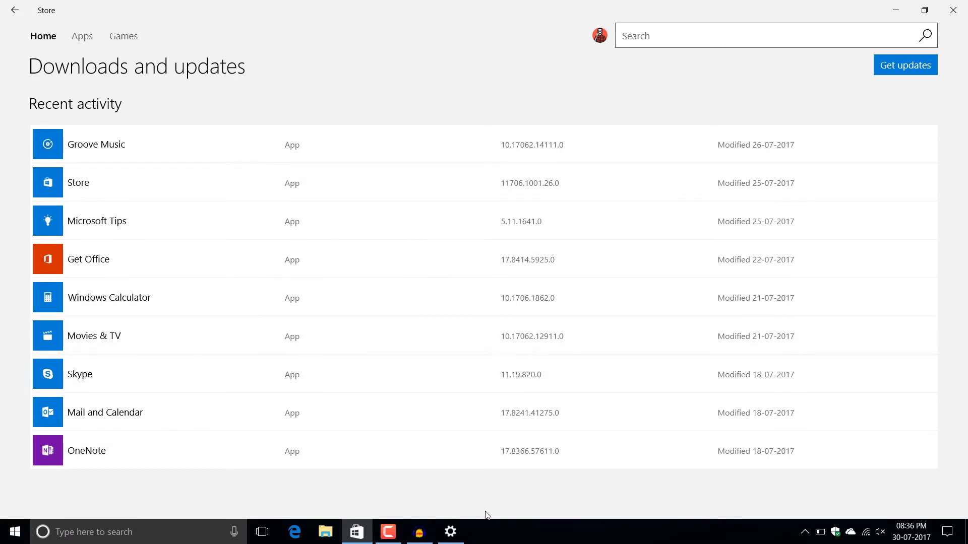
pyautogui.click(450, 532)
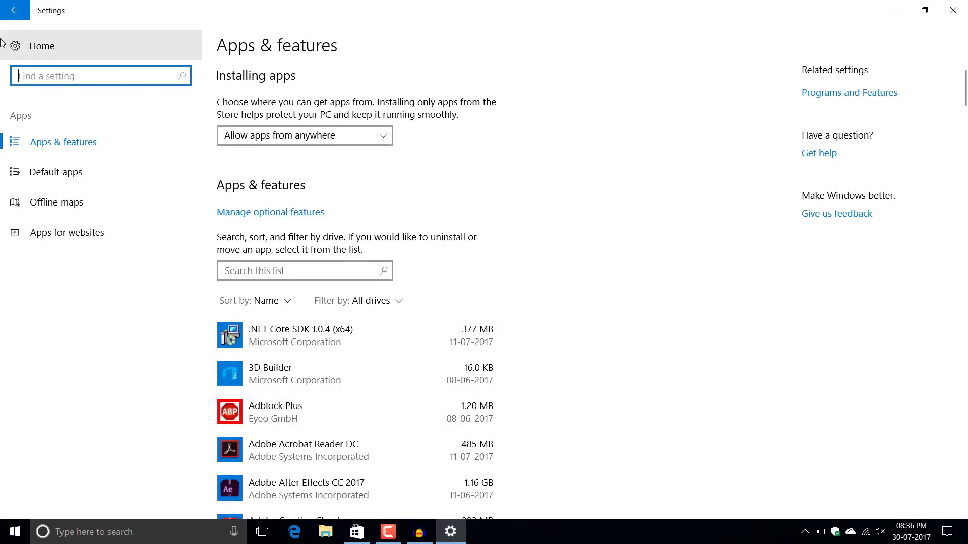
pyautogui.click(15, 16)
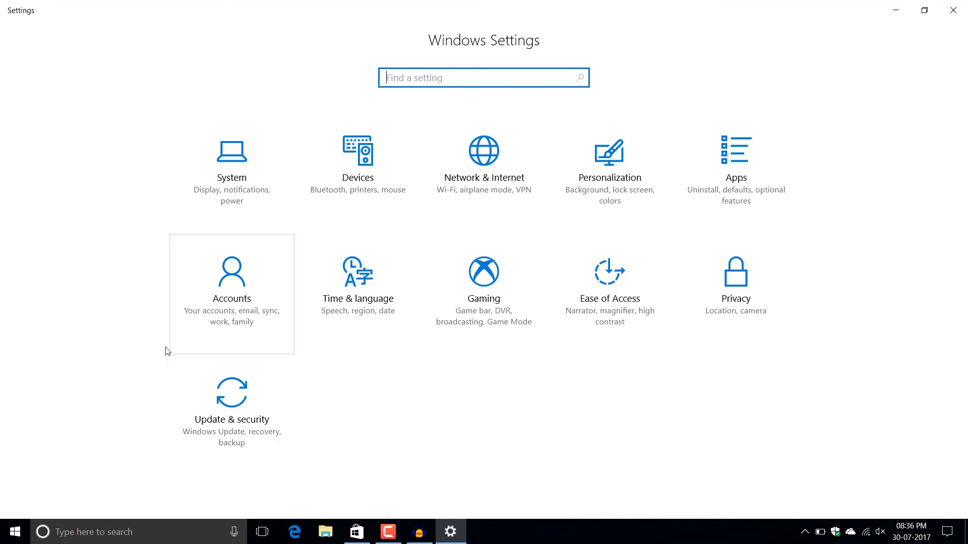
pyautogui.click(263, 406)
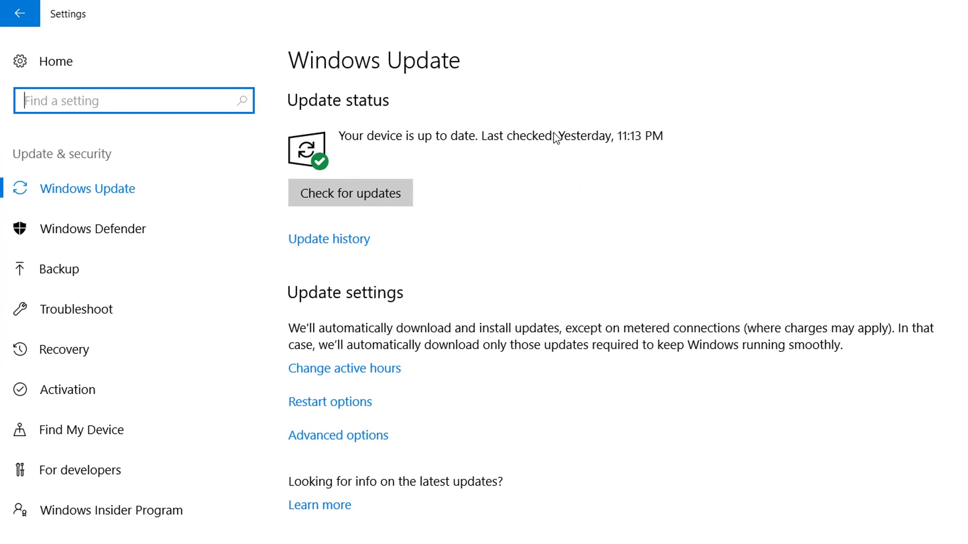
# Look through all the pinned live tiles in Start once more, and return to the Windows Update page
pyautogui.click(15, 532)
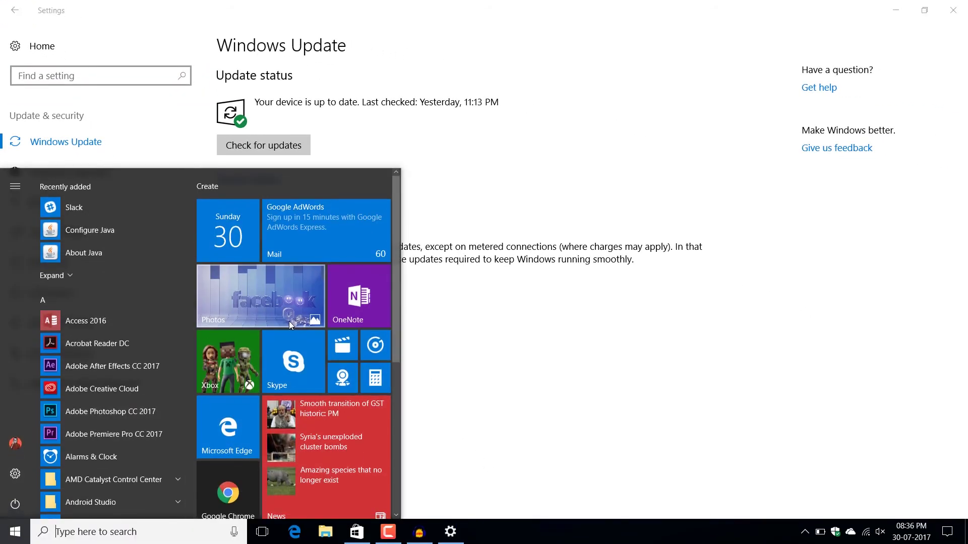
pyautogui.scroll(-5, 288, 322)
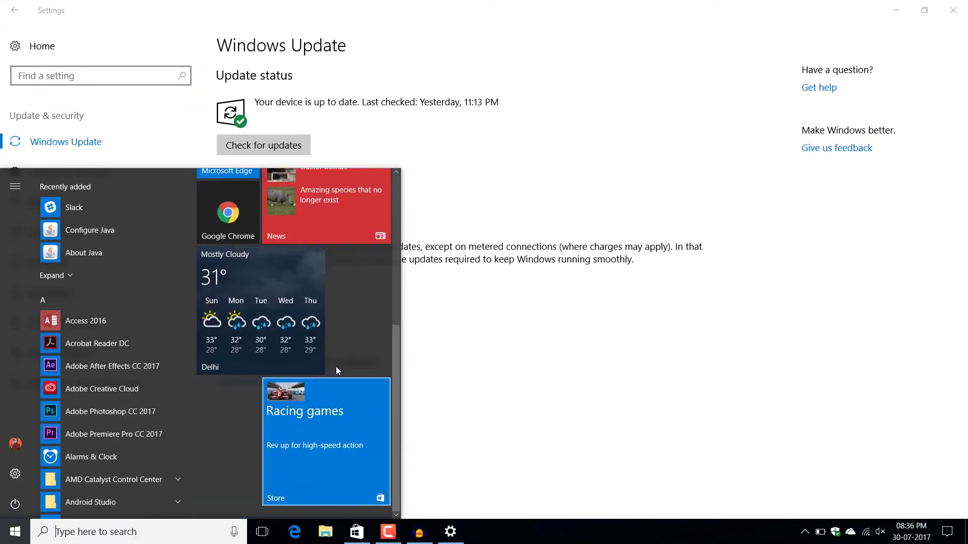
pyautogui.scroll(3, 336, 367)
pyautogui.scroll(3, 322, 262)
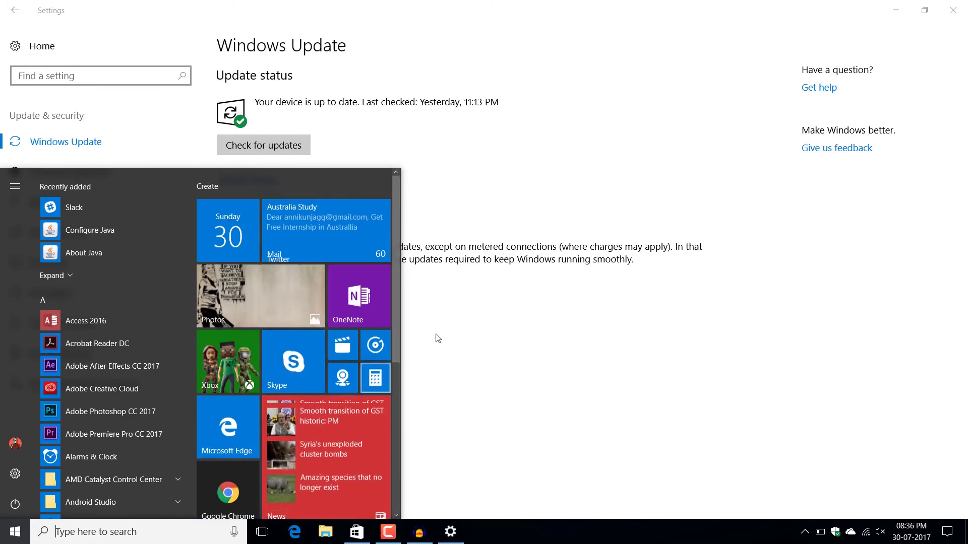
pyautogui.click(511, 272)
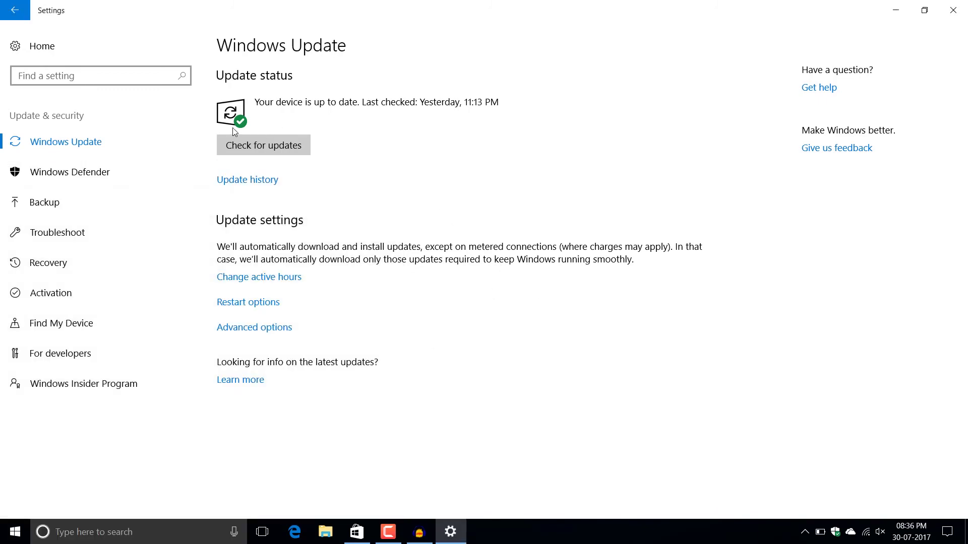